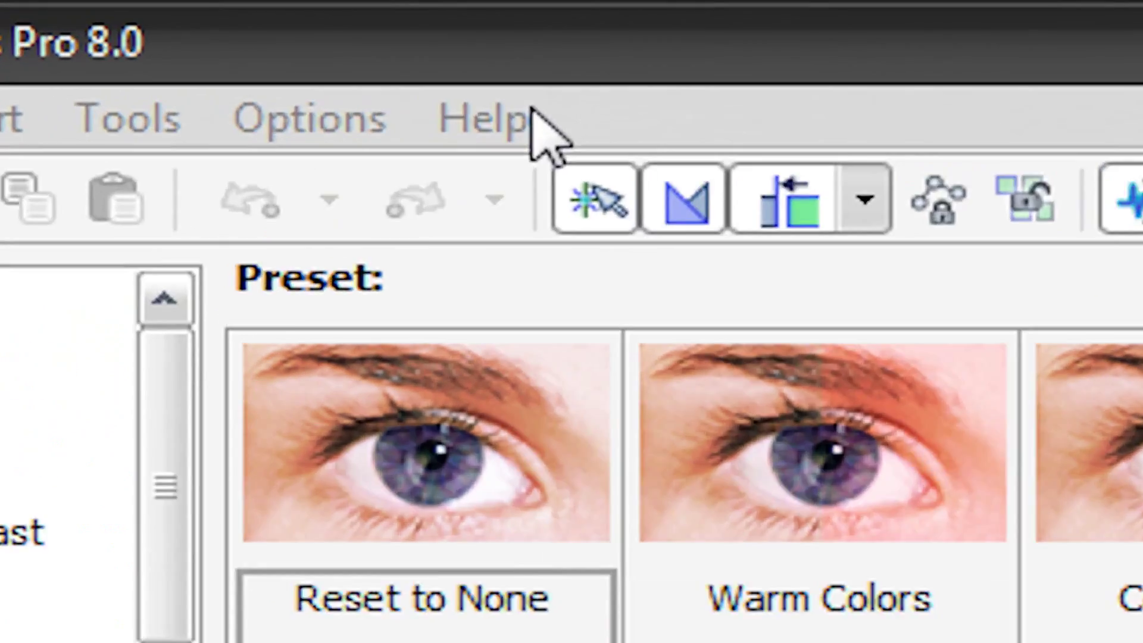
# - View the program's version information from the Help menu, then close it
pyautogui.click(216, 25)
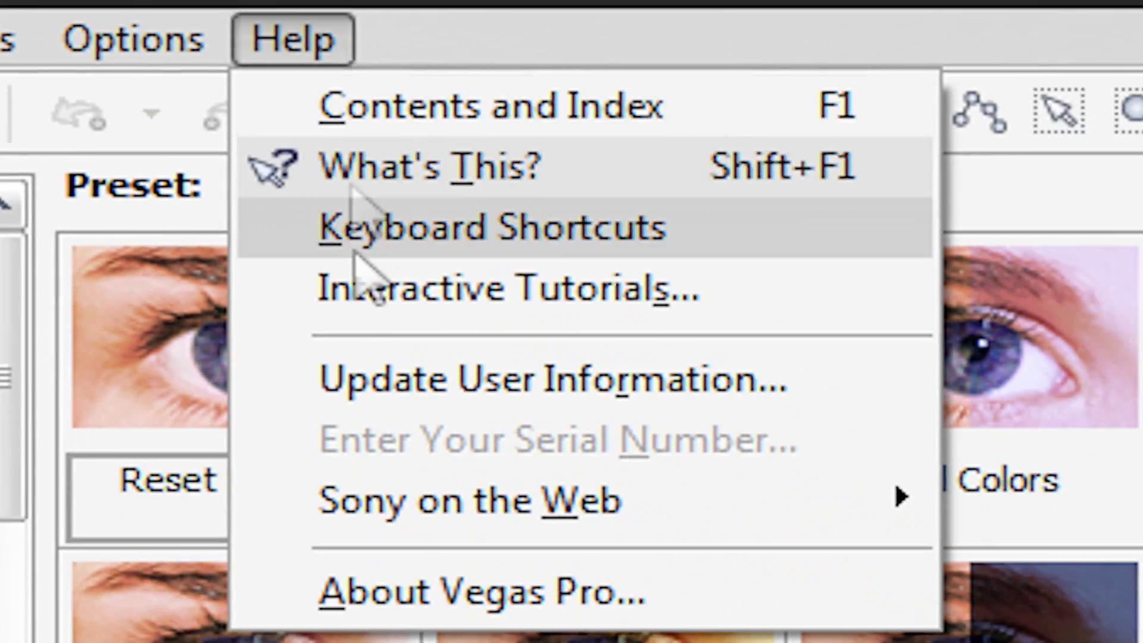
pyautogui.click(77, 297)
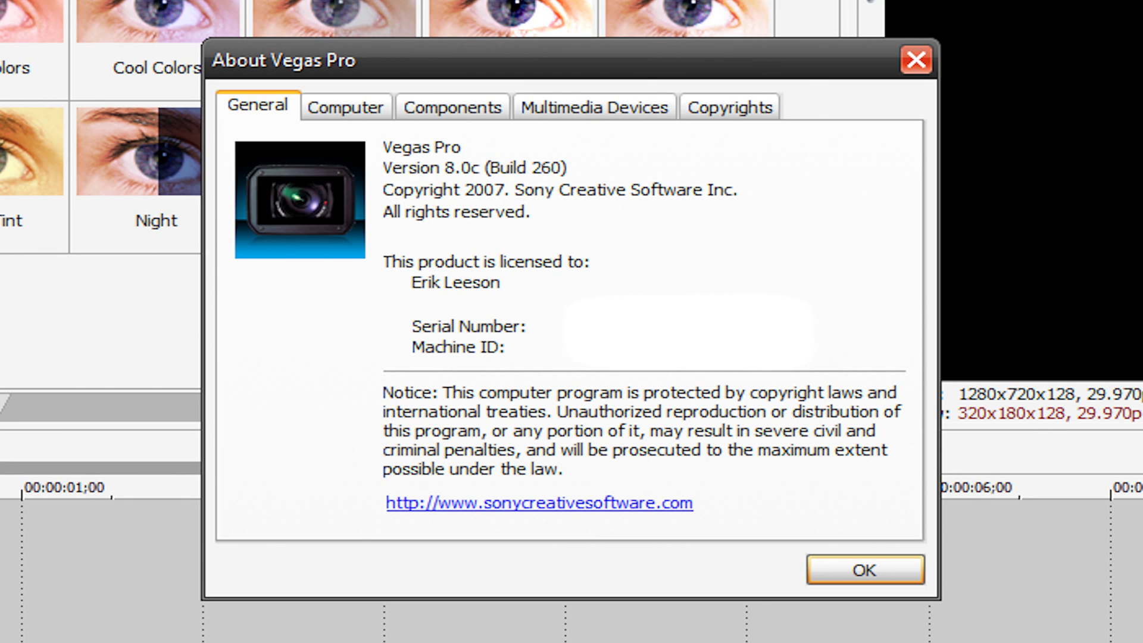
pyautogui.click(858, 573)
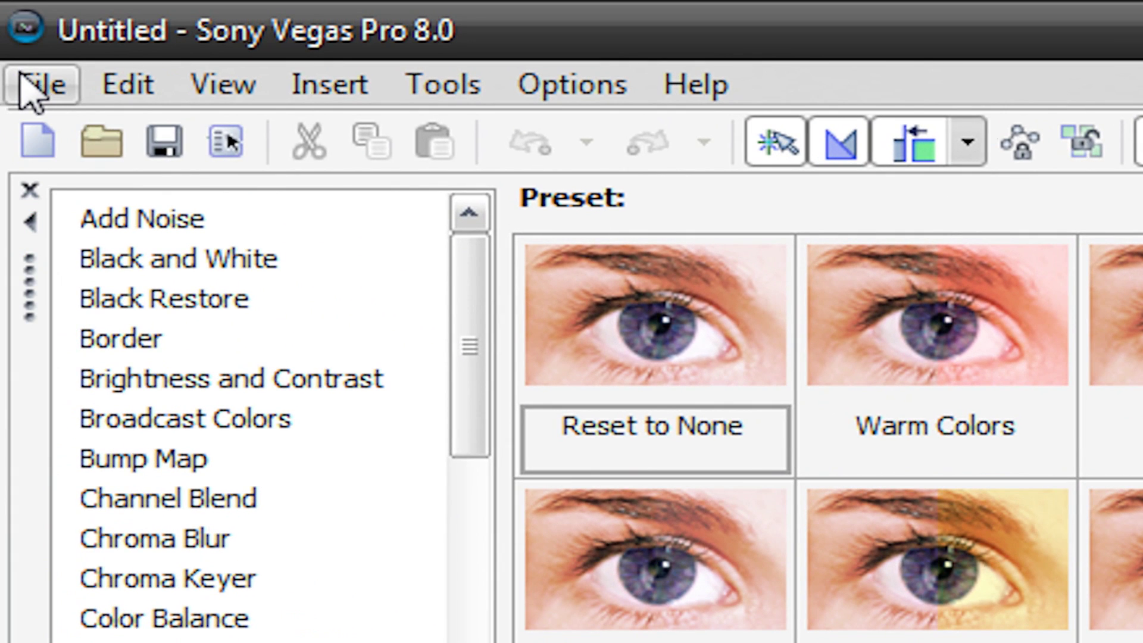
# - Import Flowers.wmv, place it on the timeline, and delete its audio track
pyautogui.click(30, 89)
pyautogui.moveTo(336, 508)
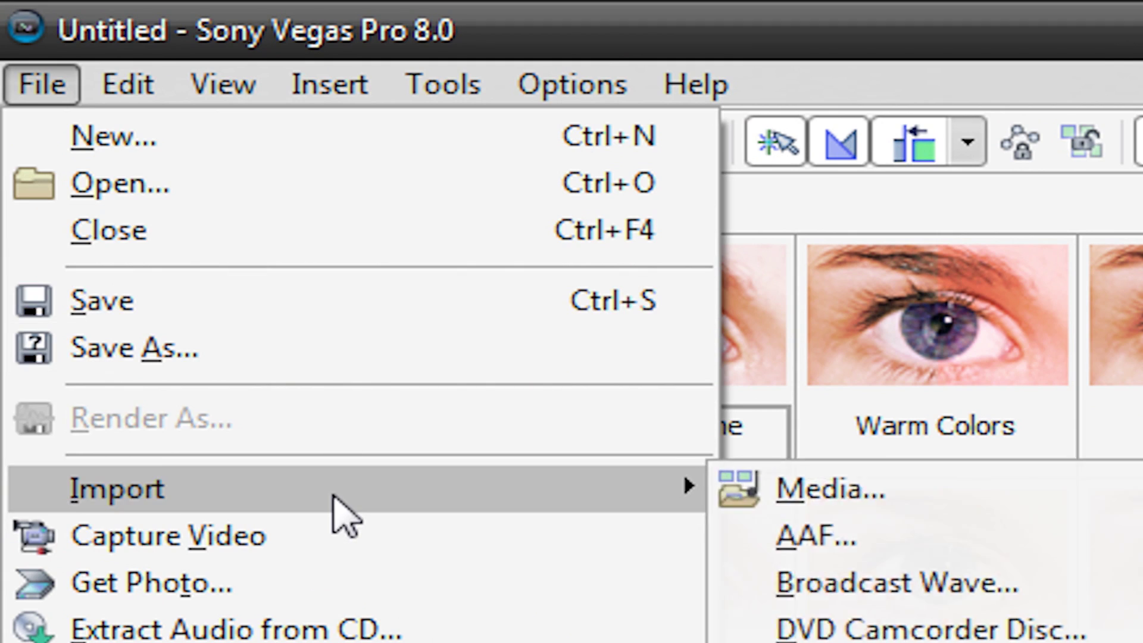
pyautogui.click(760, 485)
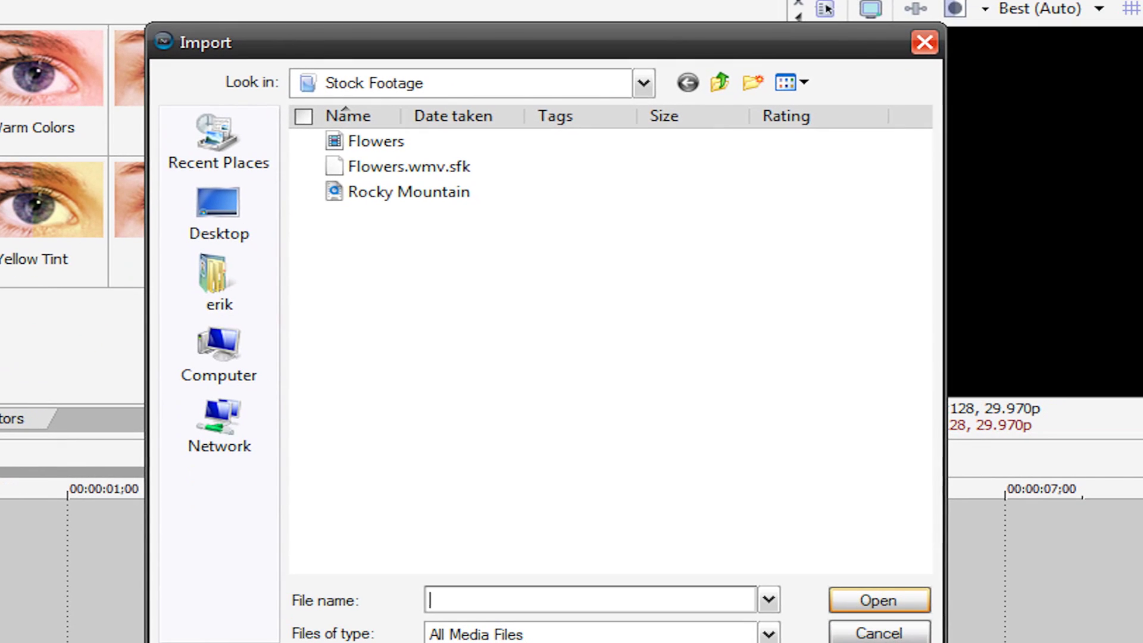
pyautogui.doubleClick(379, 153)
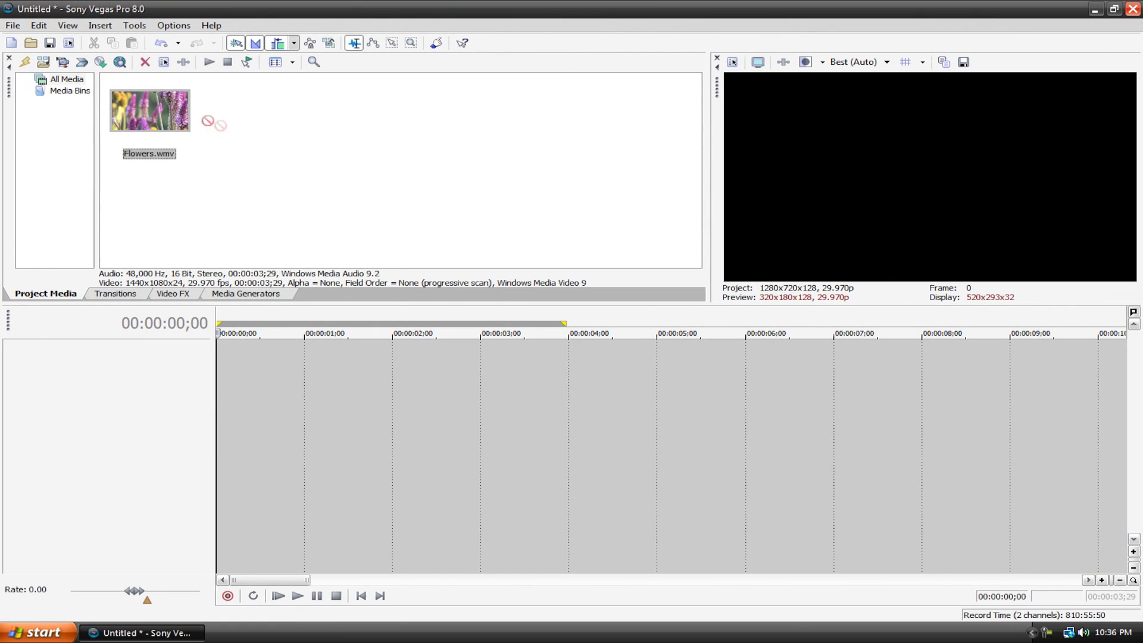
pyautogui.moveTo(208, 122); pyautogui.dragTo(226, 359)
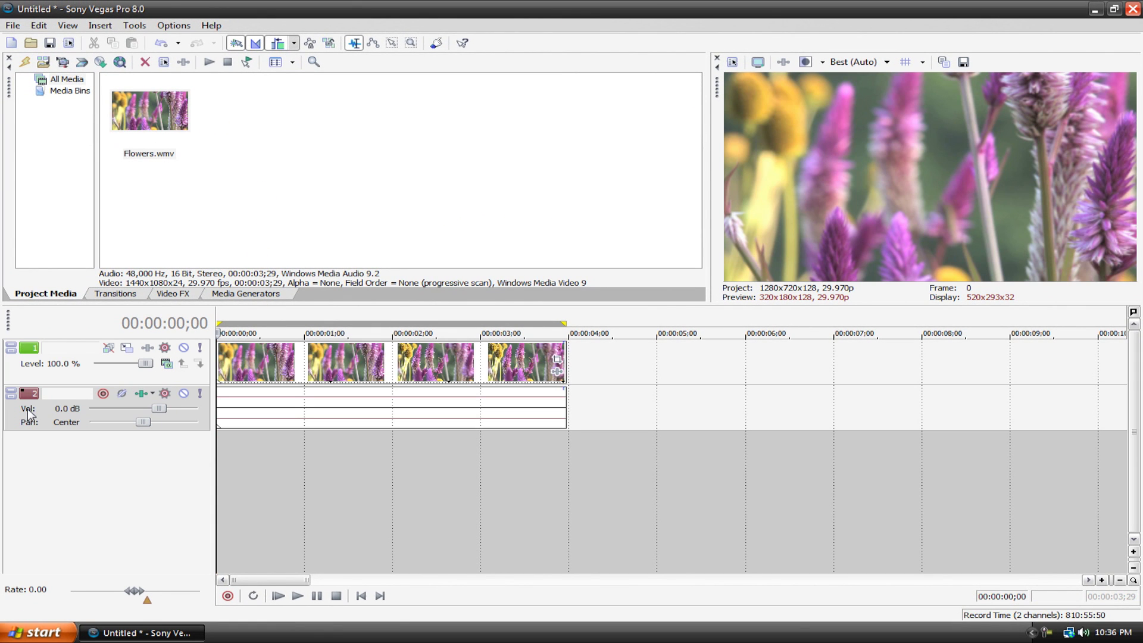
pyautogui.press('Delete')
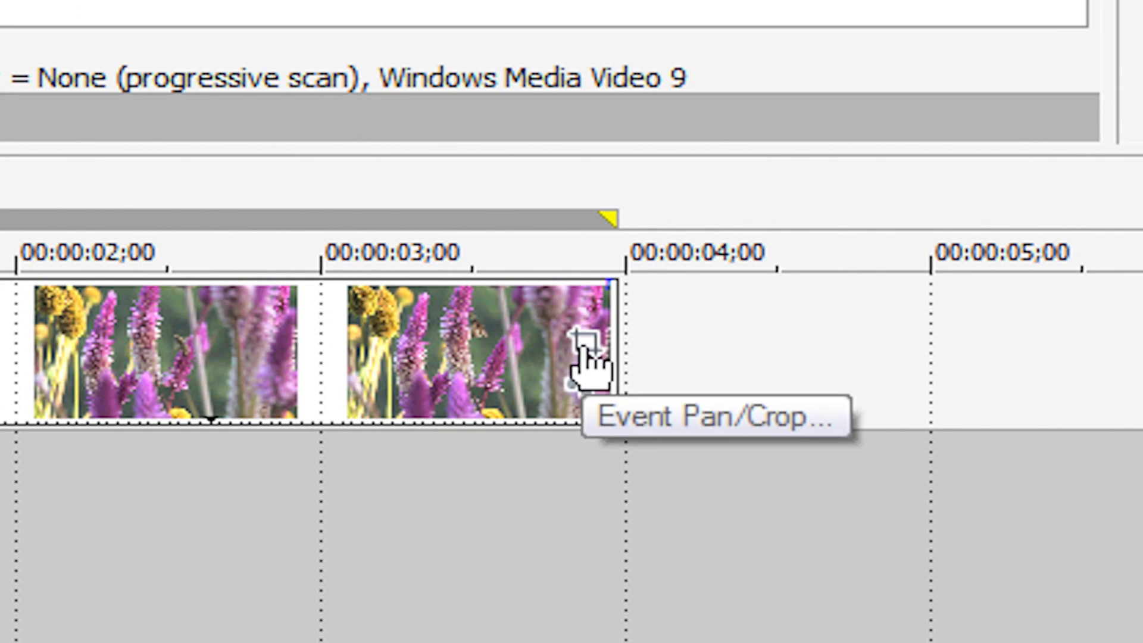
# - Open Video Event Pan/Crop for the Flowers clip as a floating window and enable masking
pyautogui.rightClick(311, 351)
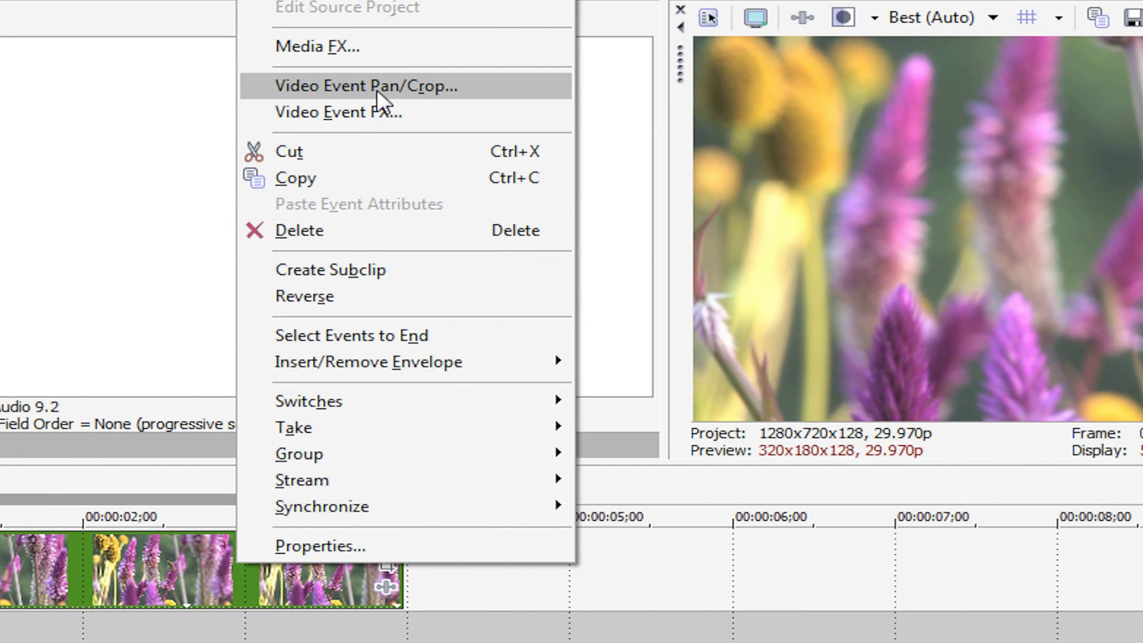
pyautogui.click(377, 89)
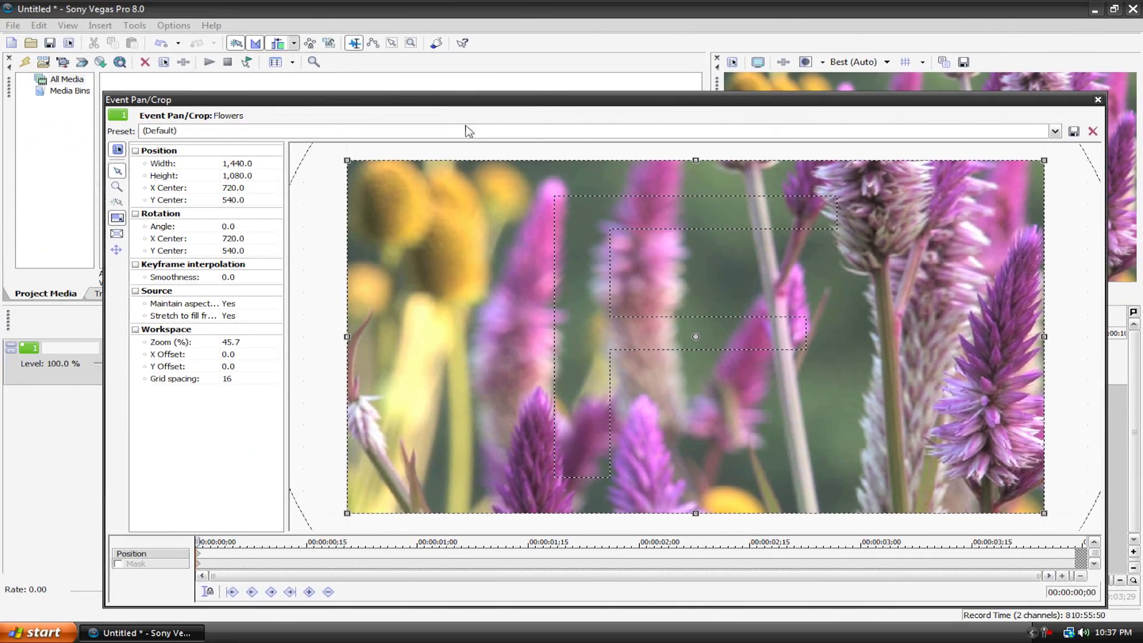
pyautogui.doubleClick(473, 101)
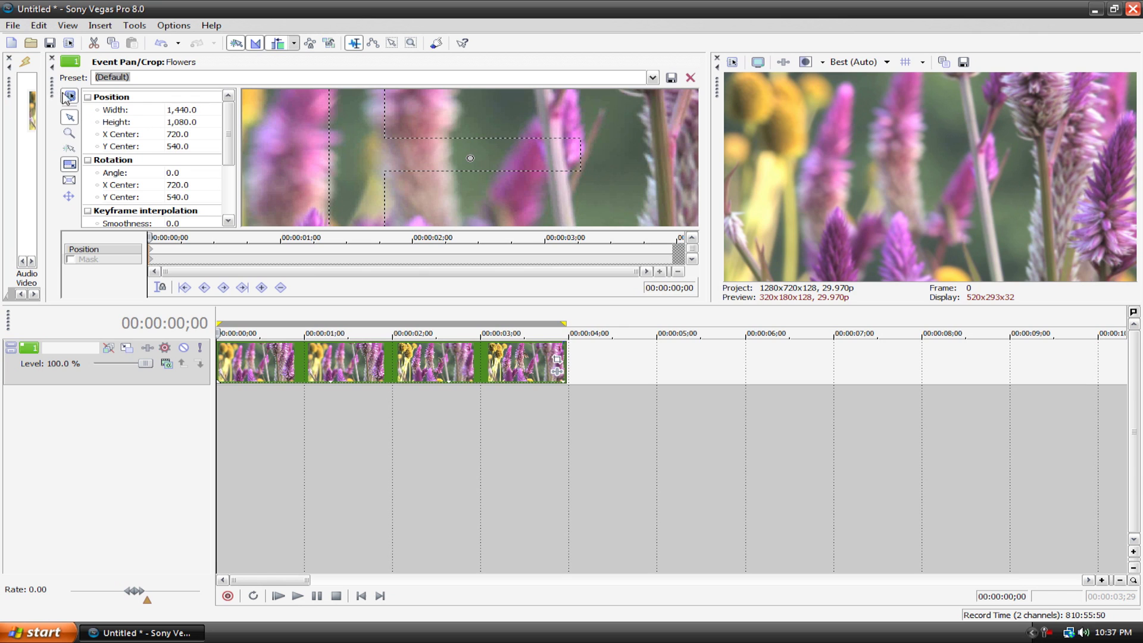
pyautogui.moveTo(52, 91); pyautogui.dragTo(120, 142)
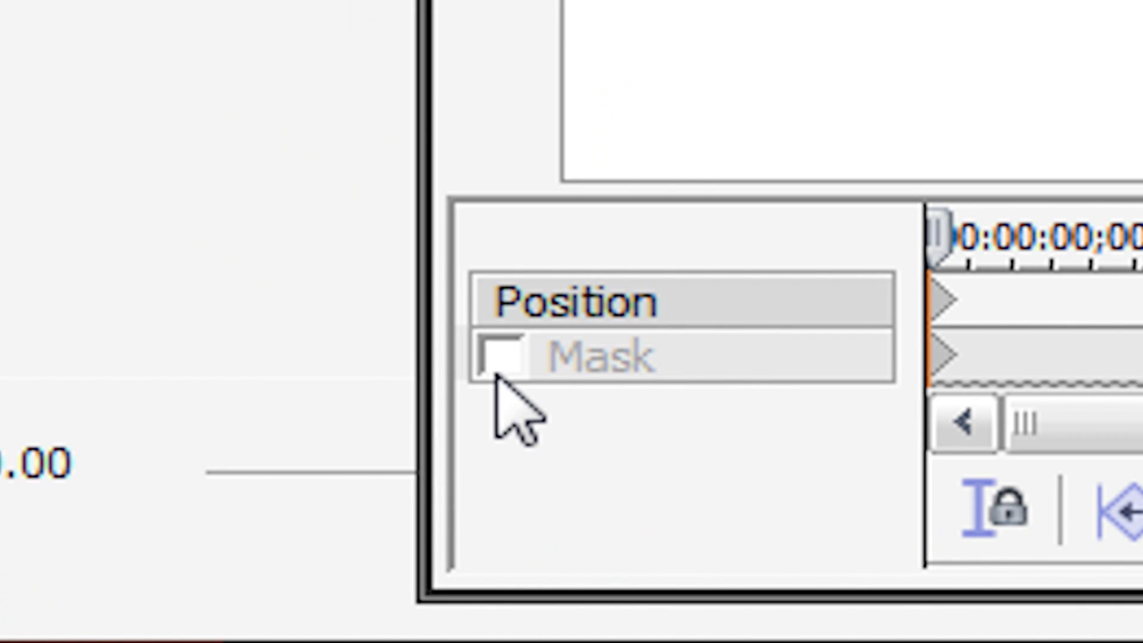
pyautogui.click(500, 357)
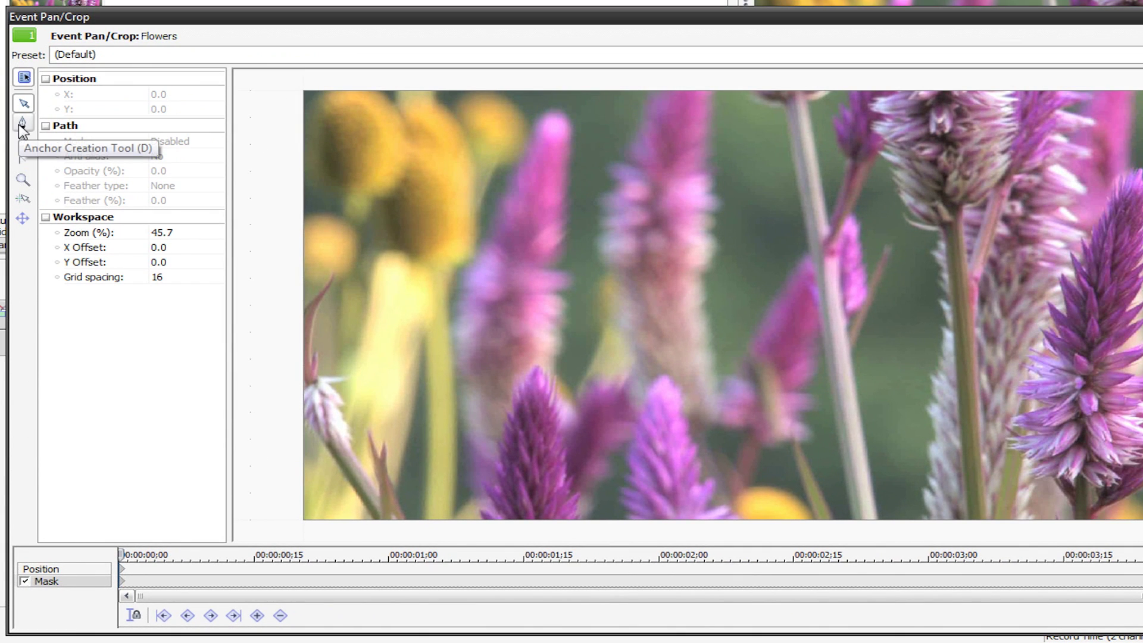
# - Draw a closed four-point rectangular mask around the left half of the Flowers frame
pyautogui.click(22, 124)
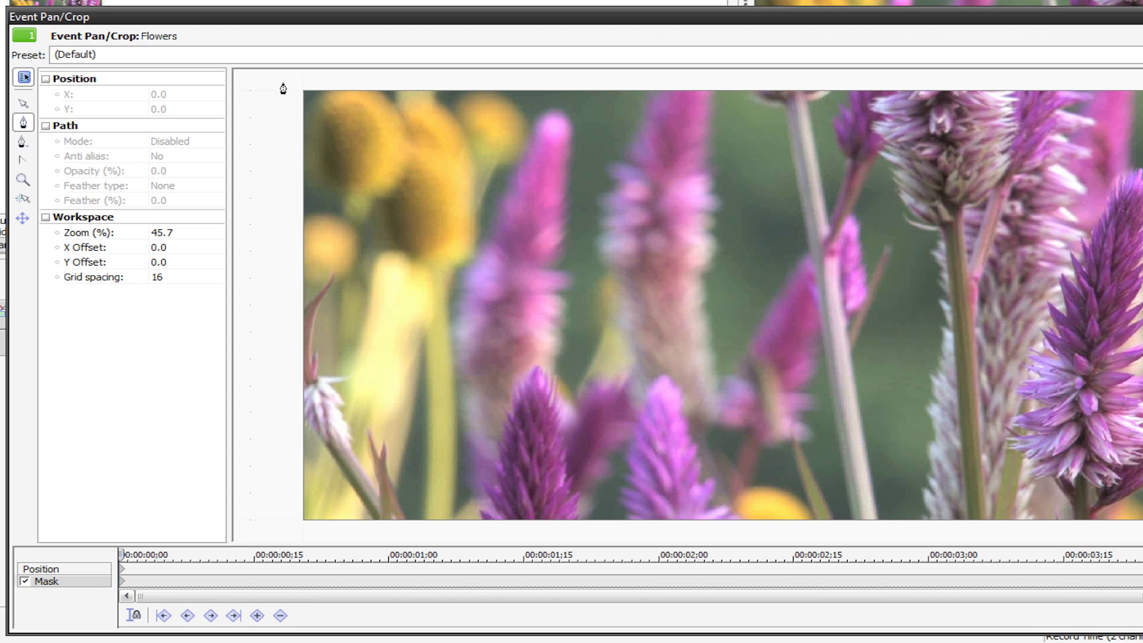
pyautogui.click(273, 78)
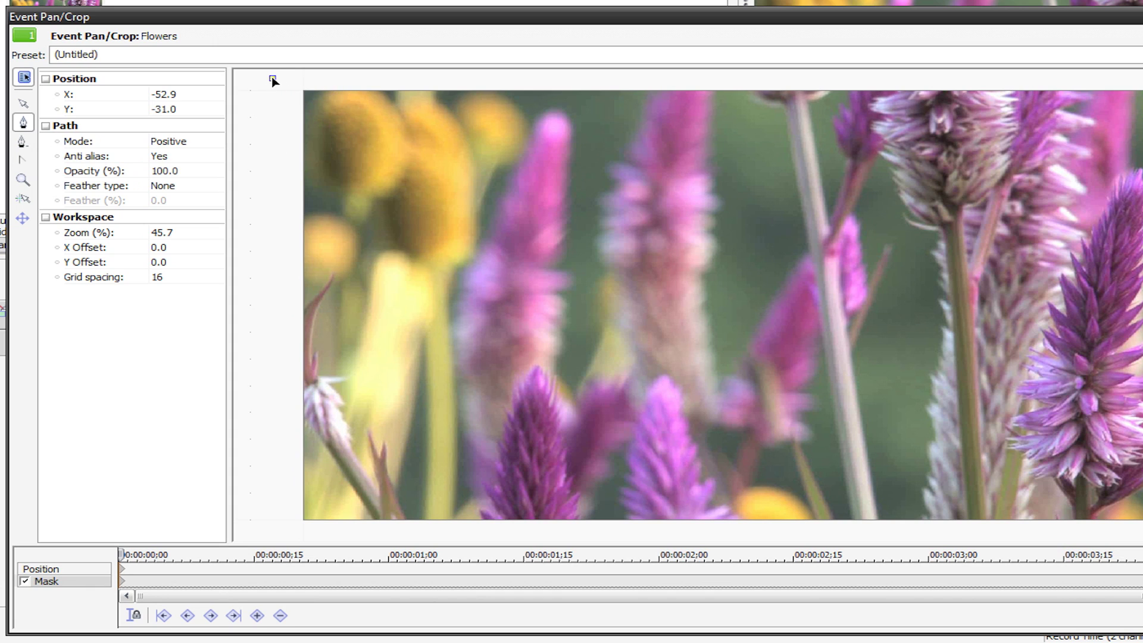
pyautogui.click(746, 77)
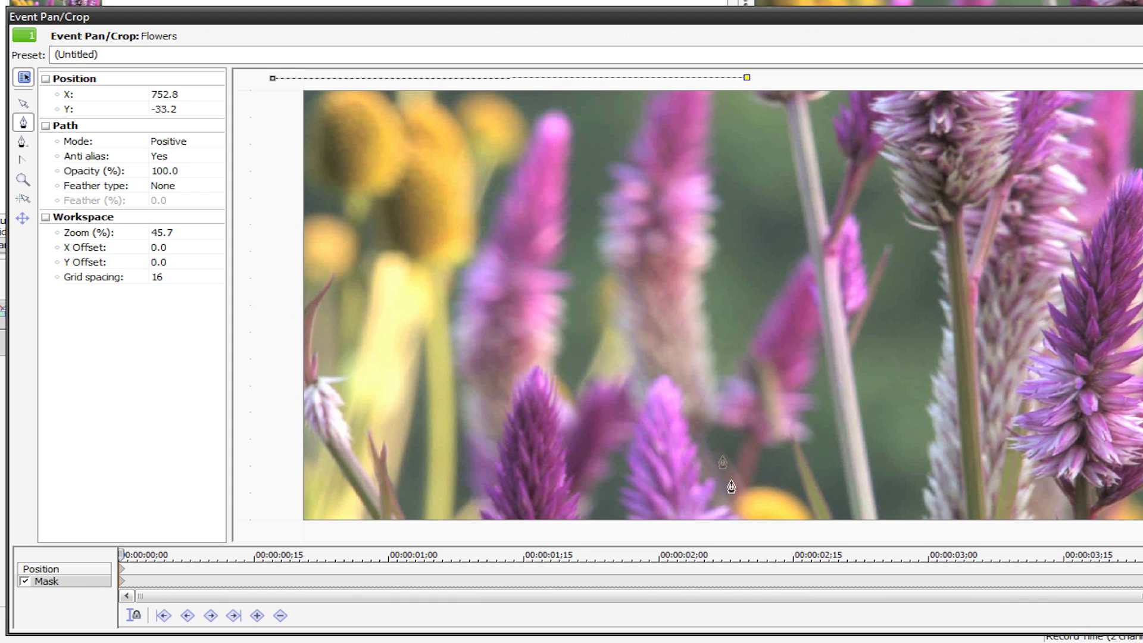
pyautogui.click(764, 533)
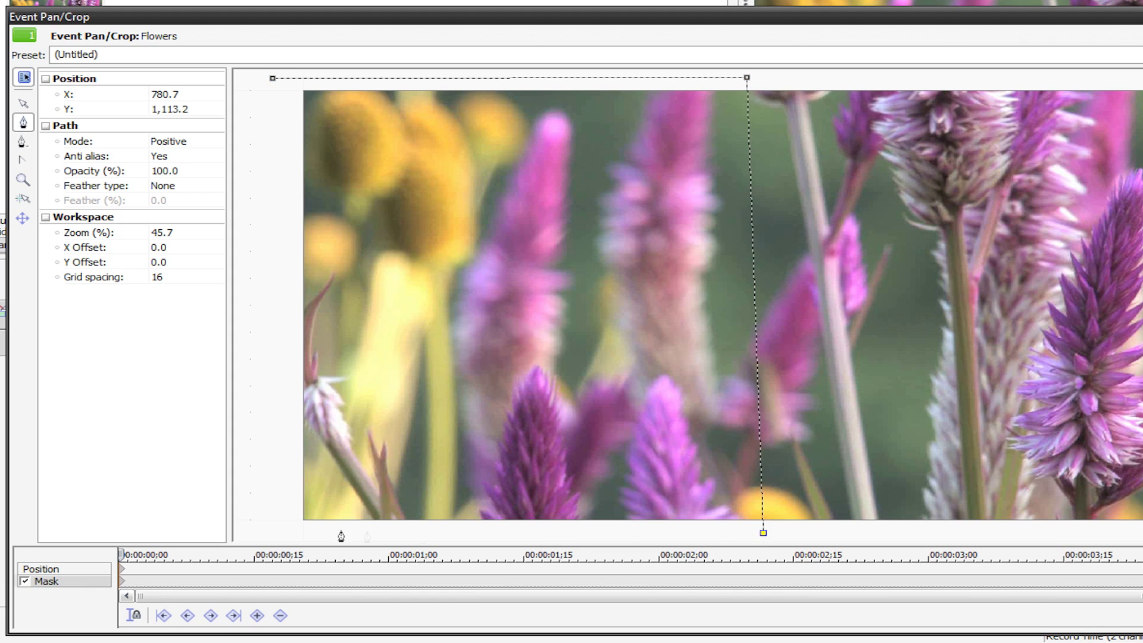
pyautogui.click(264, 534)
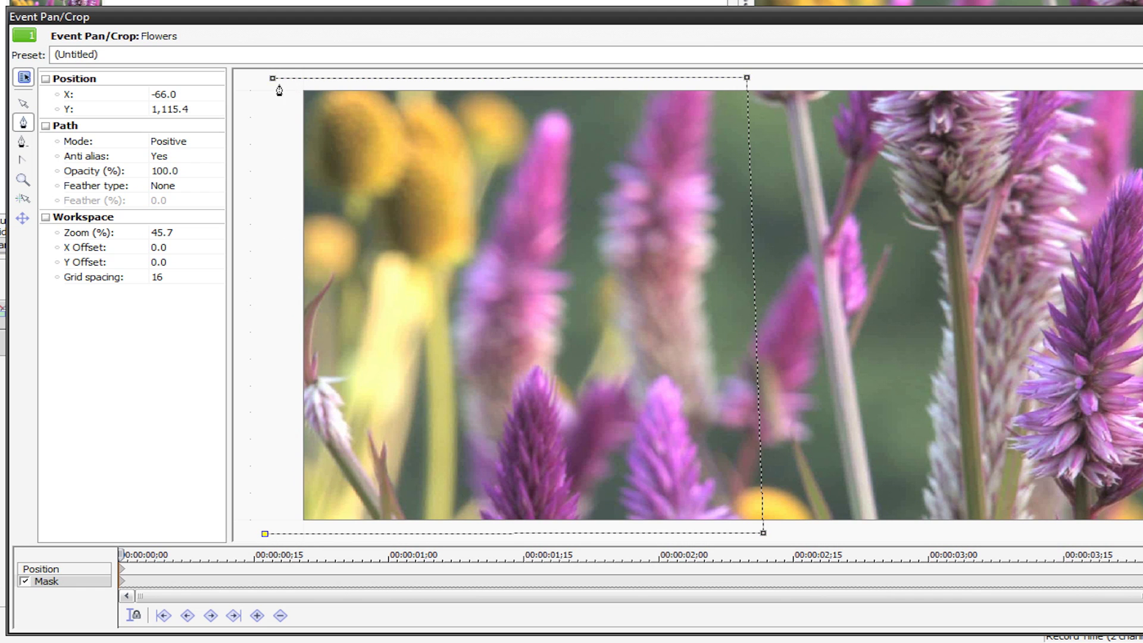
pyautogui.click(273, 79)
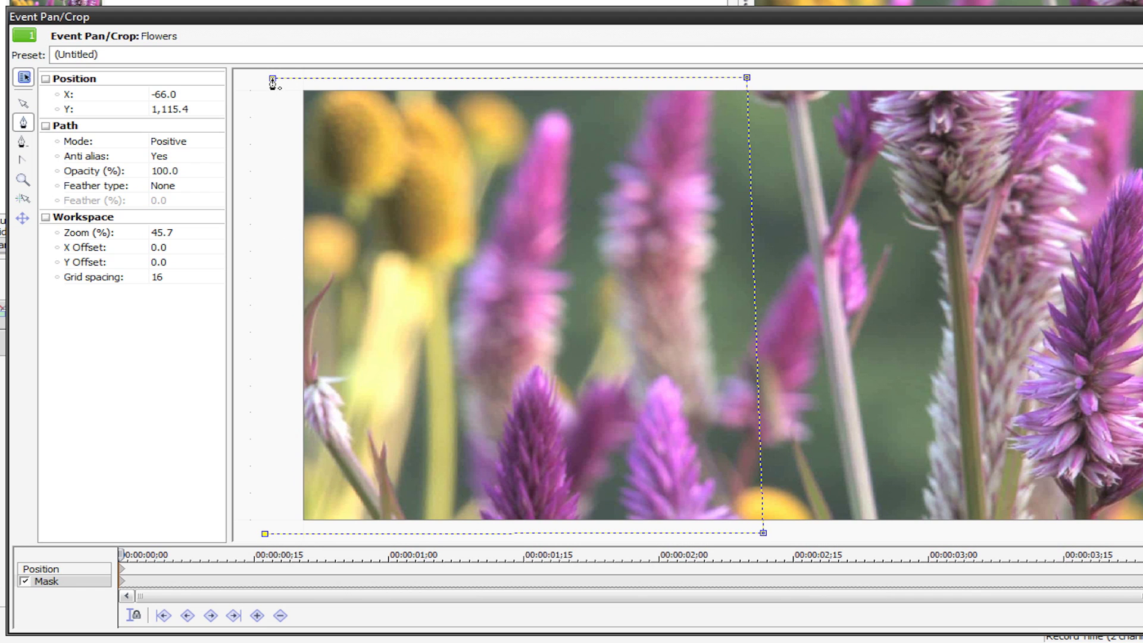
pyautogui.click(272, 80)
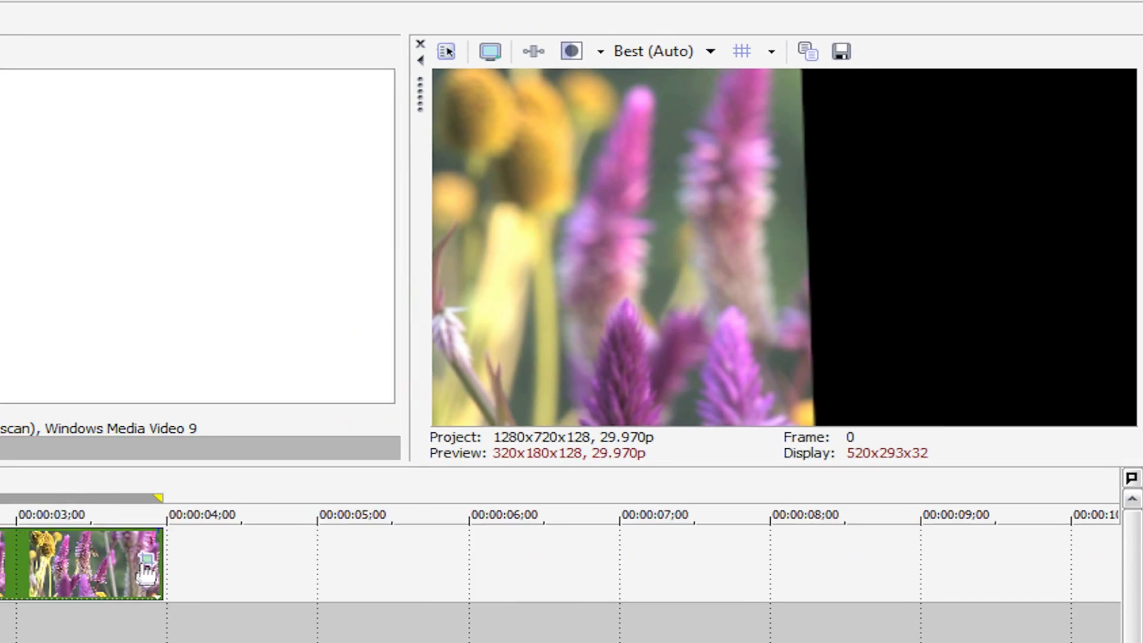
pyautogui.click(556, 357)
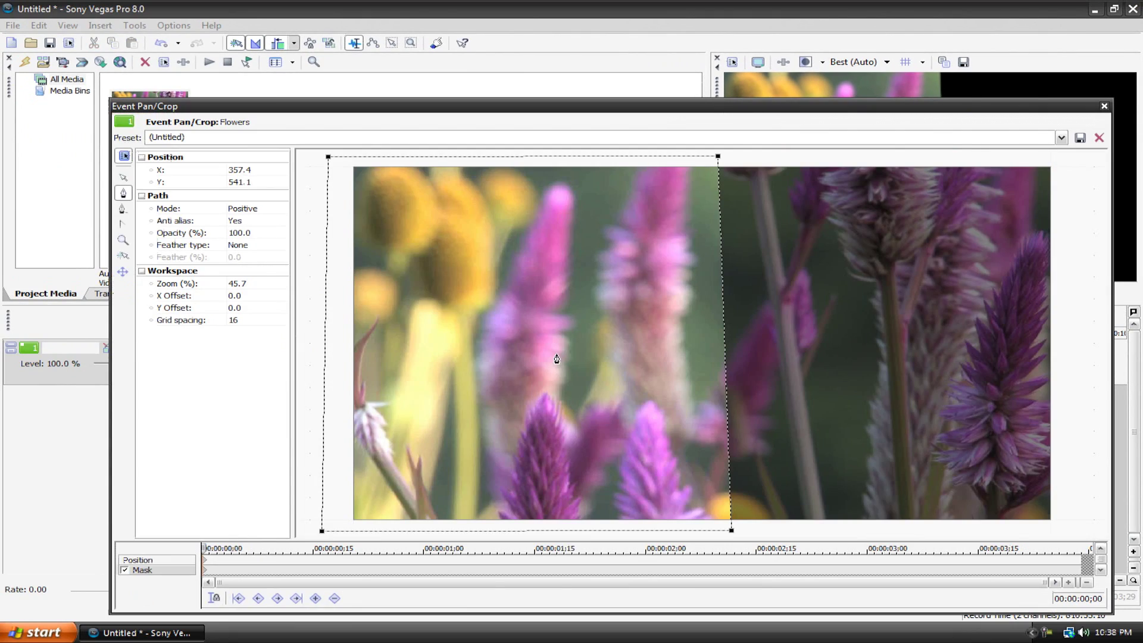
# - Reset the existing mask to remove it
pyautogui.click(123, 177)
pyautogui.rightClick(581, 286)
pyautogui.click(608, 295)
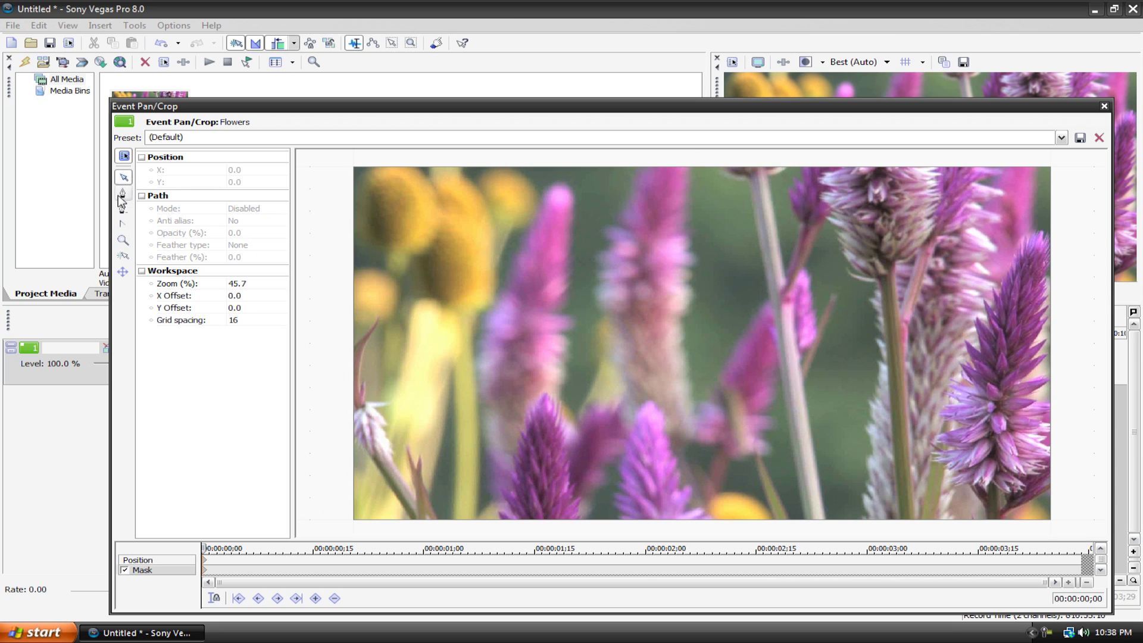
# - Draw a new four-point mask over the right half of the frame and close Pan/Crop
pyautogui.click(125, 194)
pyautogui.click(695, 157)
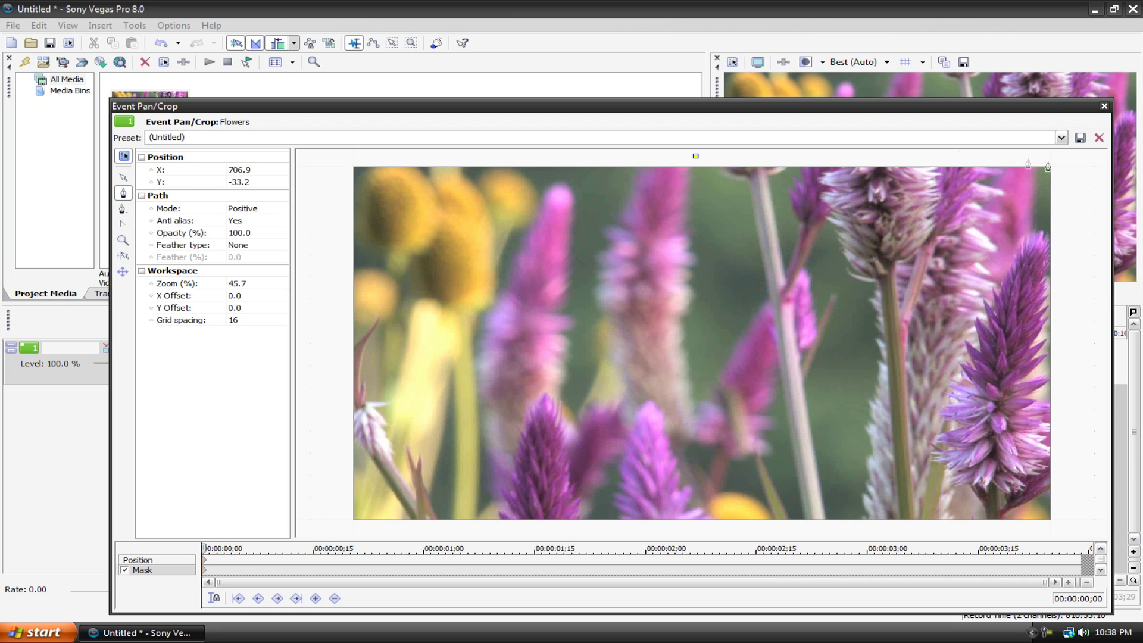
pyautogui.click(1071, 162)
pyautogui.click(1068, 531)
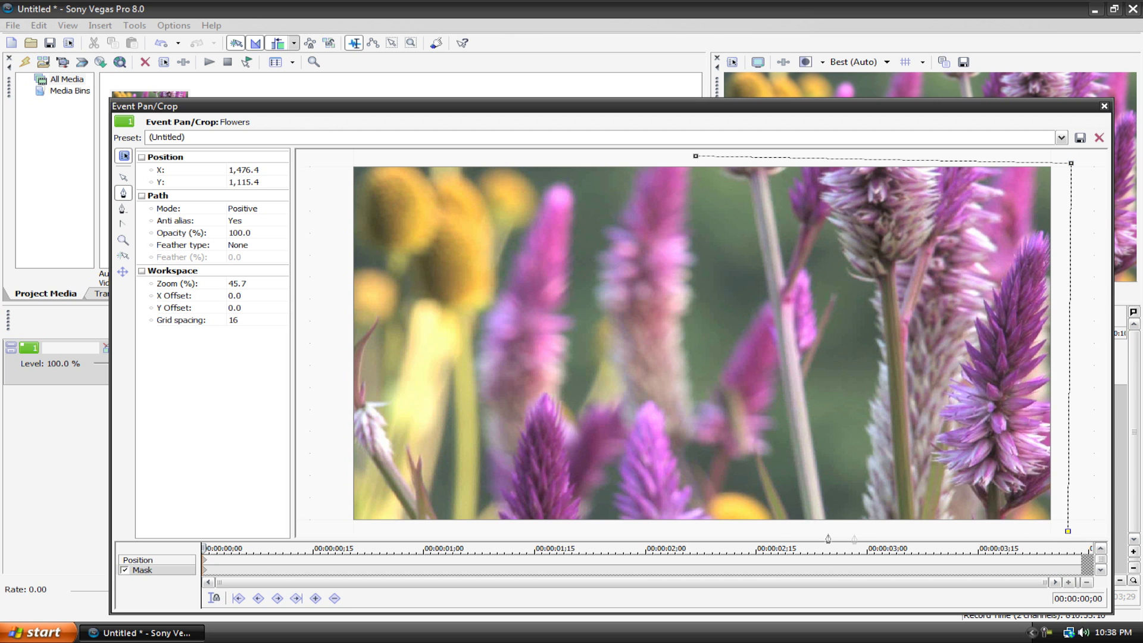
pyautogui.click(705, 532)
pyautogui.click(696, 157)
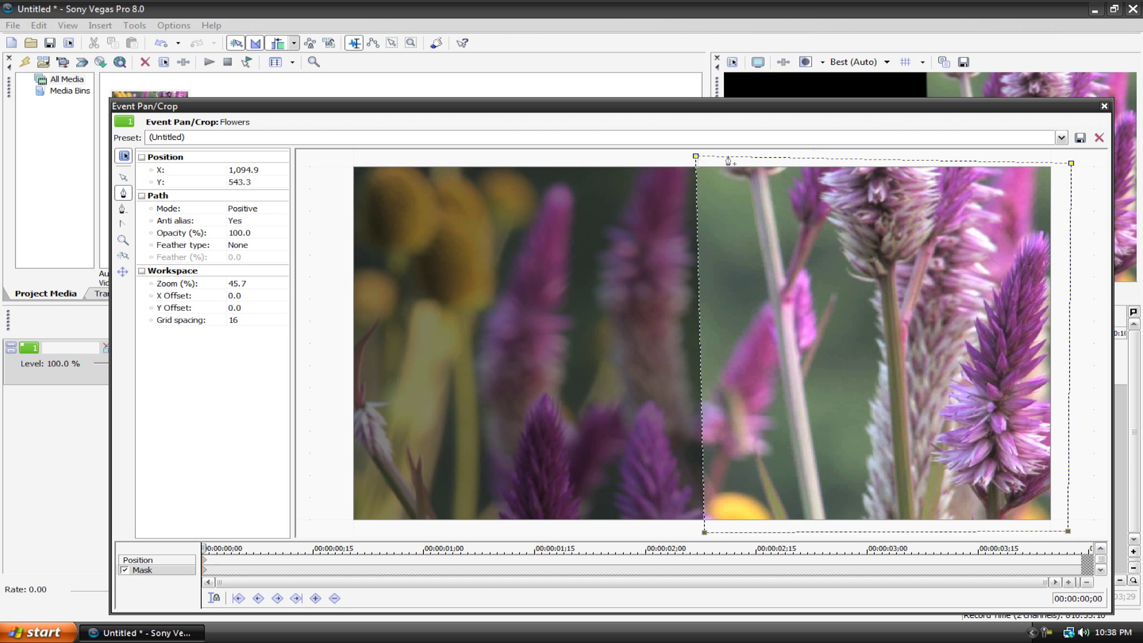
pyautogui.click(1105, 106)
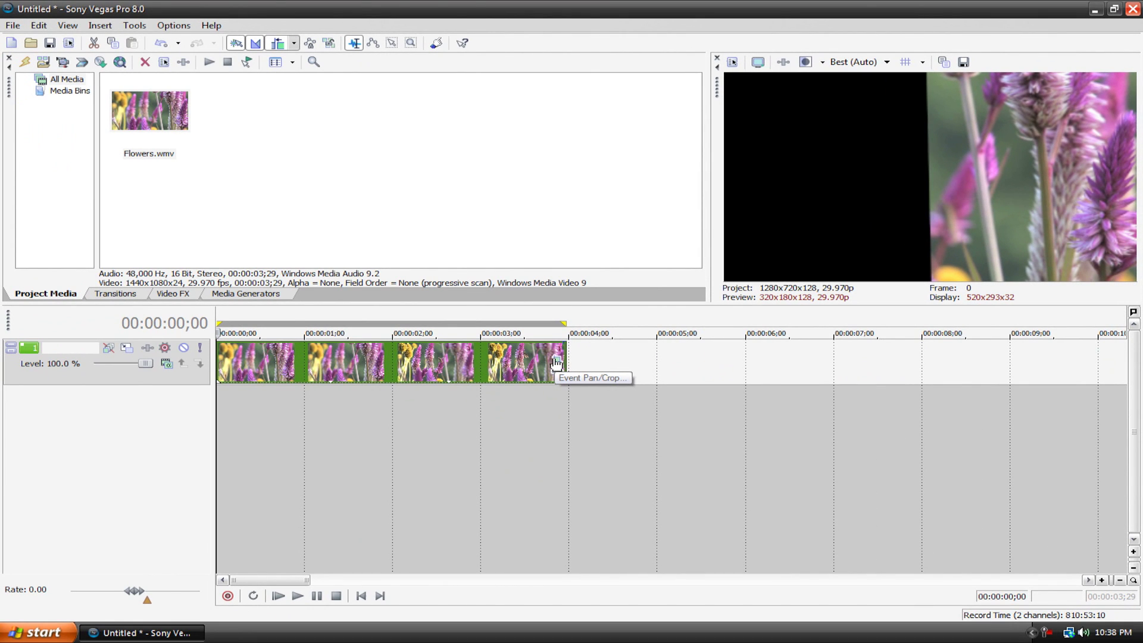
pyautogui.click(559, 361)
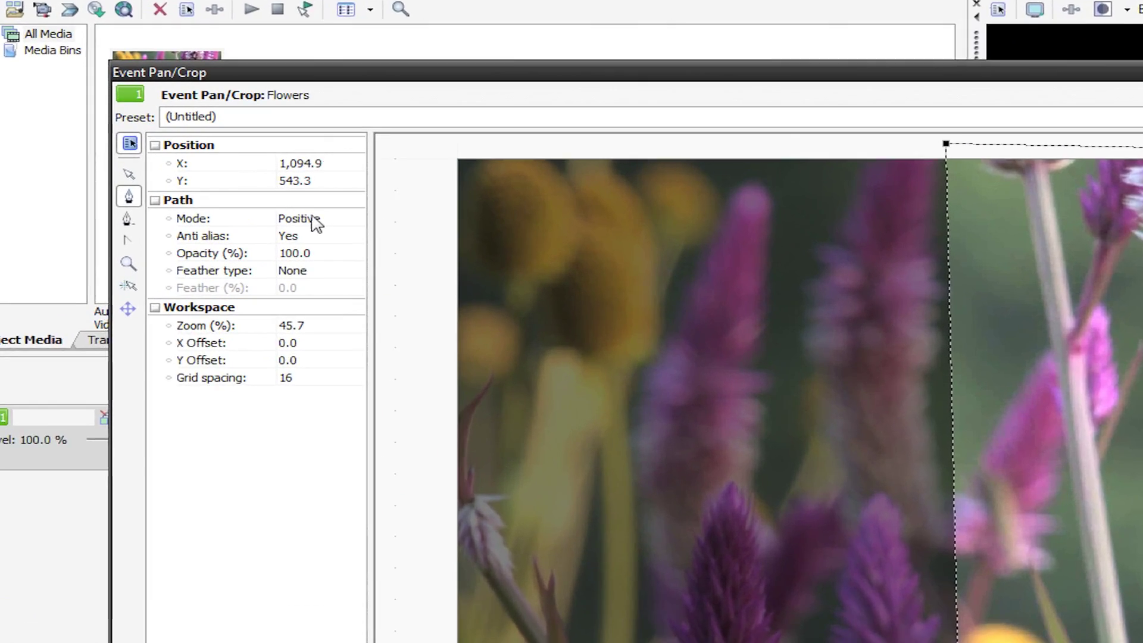
# - Try the Negative and Disabled mask modes, then set the mode back to Positive
pyautogui.click(255, 214)
pyautogui.click(251, 229)
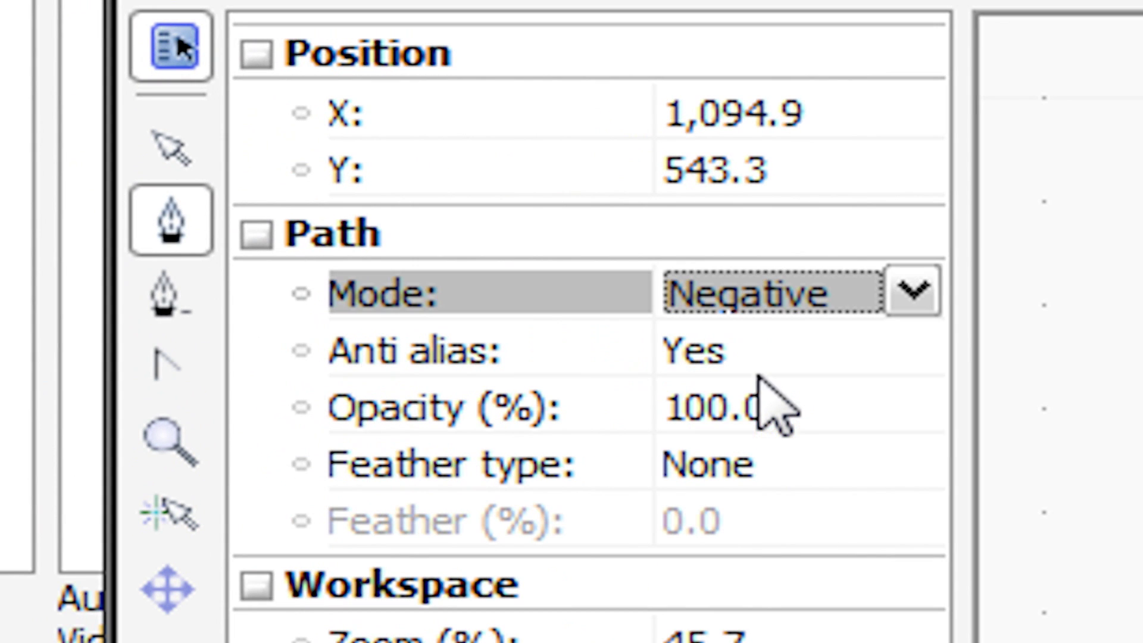
pyautogui.click(774, 301)
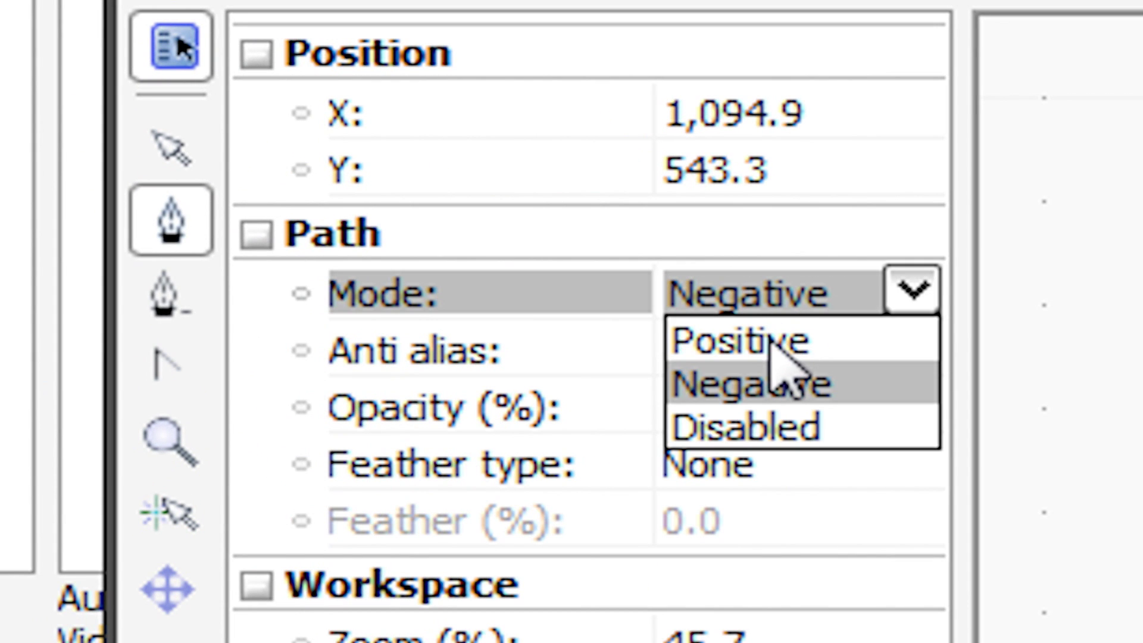
pyautogui.click(773, 432)
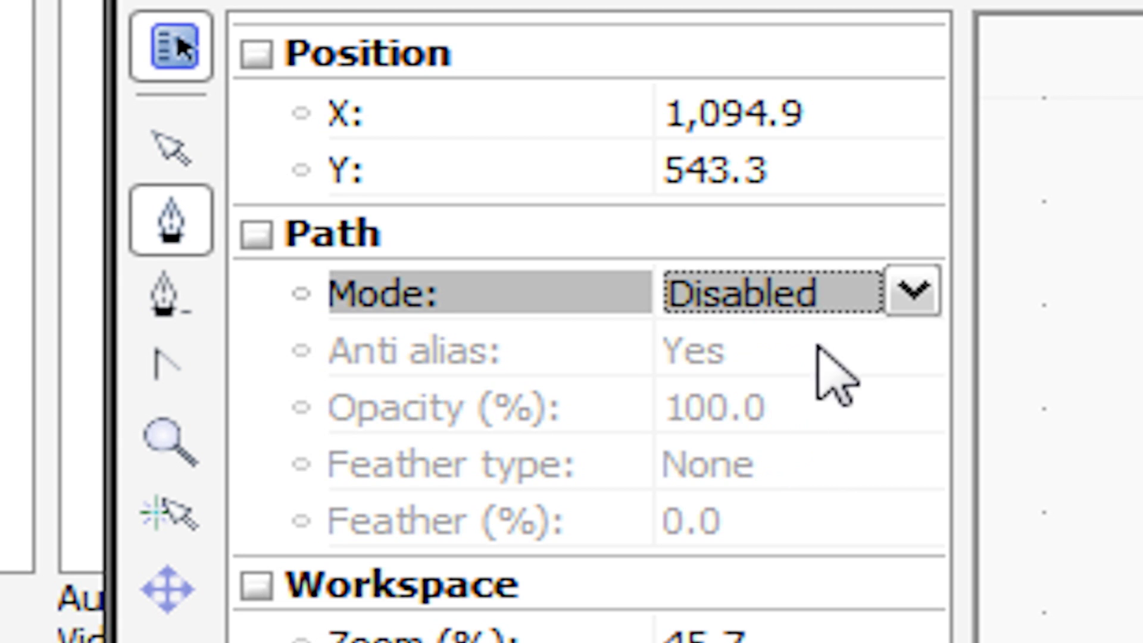
pyautogui.click(833, 294)
pyautogui.click(800, 339)
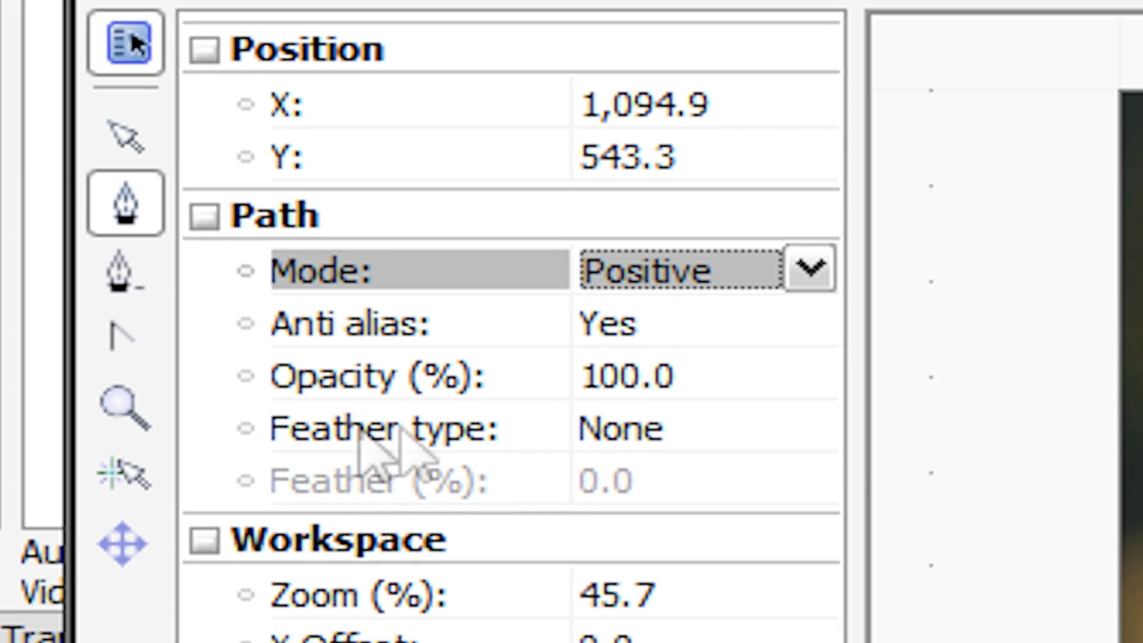
# - Set the mask feather type to Both and raise Feather to about 22%
pyautogui.click(667, 430)
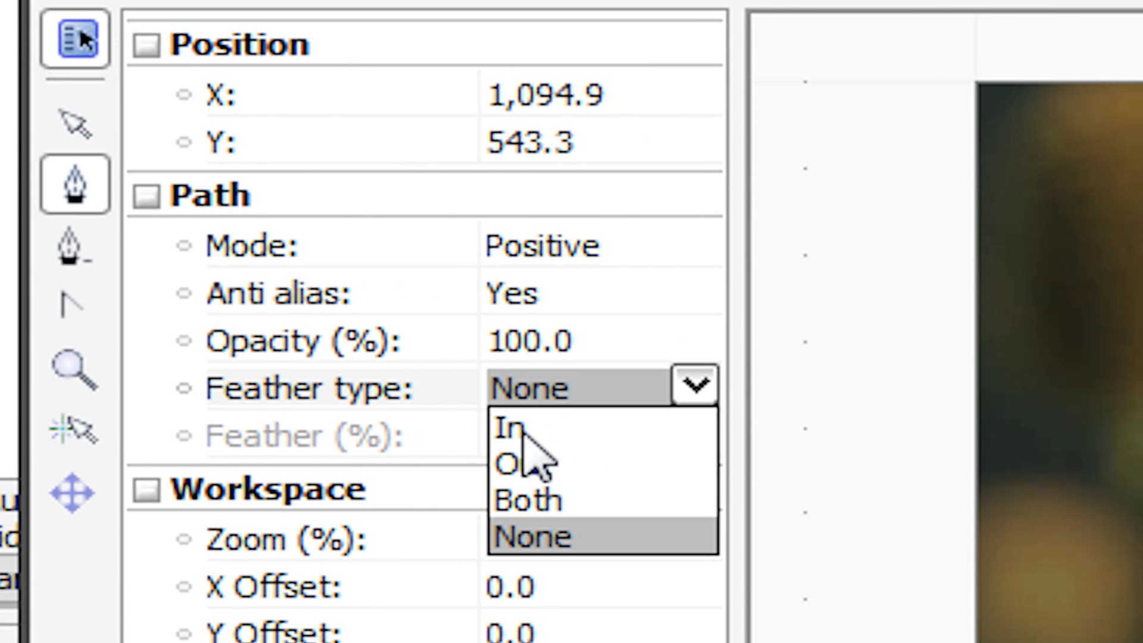
pyautogui.click(536, 499)
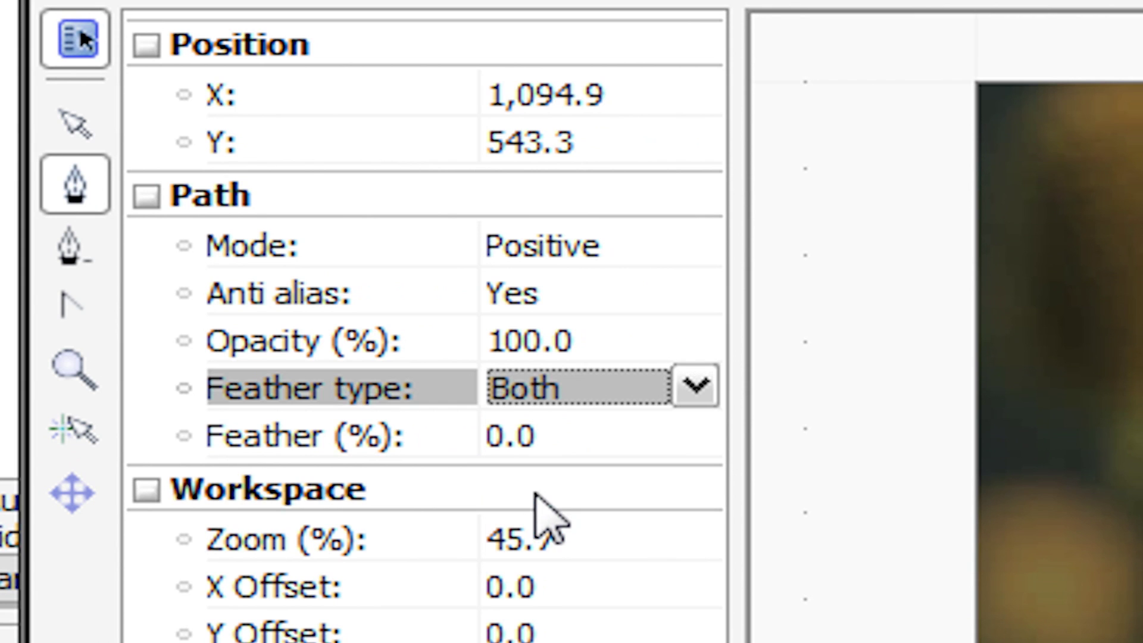
pyautogui.click(685, 445)
pyautogui.click(694, 434)
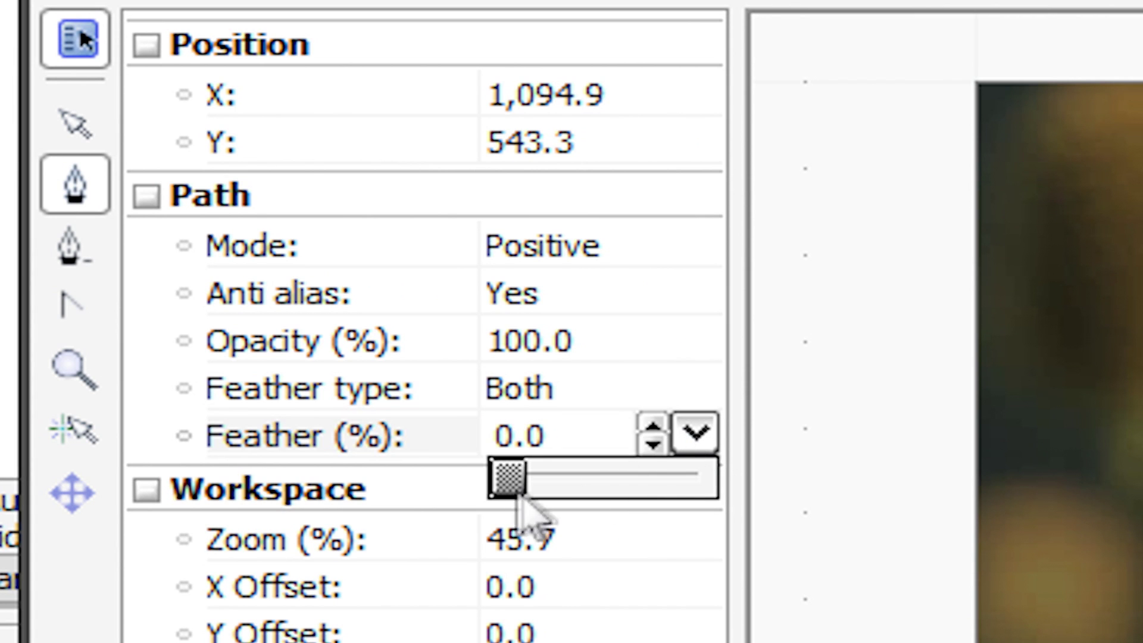
pyautogui.moveTo(518, 496); pyautogui.dragTo(587, 497)
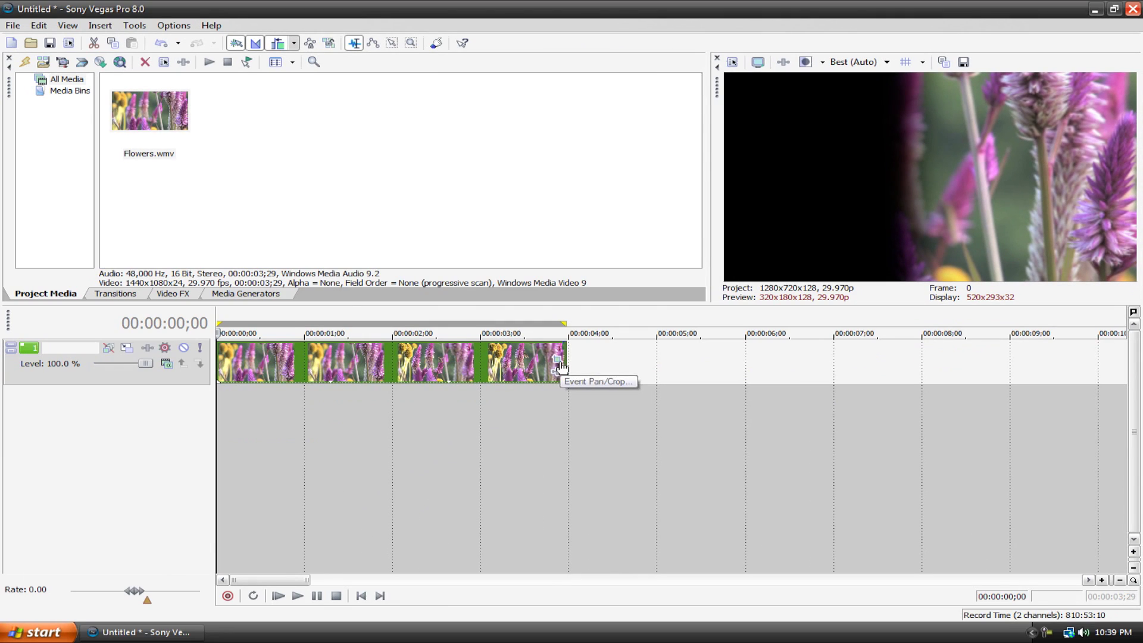
pyautogui.click(557, 357)
# - Switch the mask Mode to Negative and close the Pan/Crop window
pyautogui.click(240, 210)
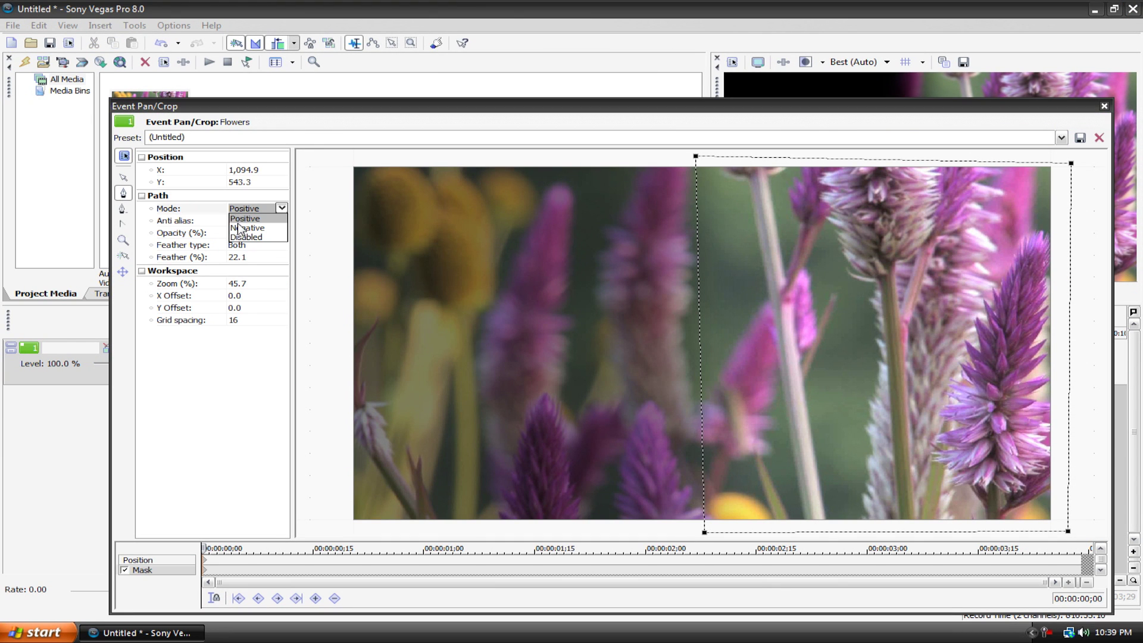
pyautogui.click(245, 228)
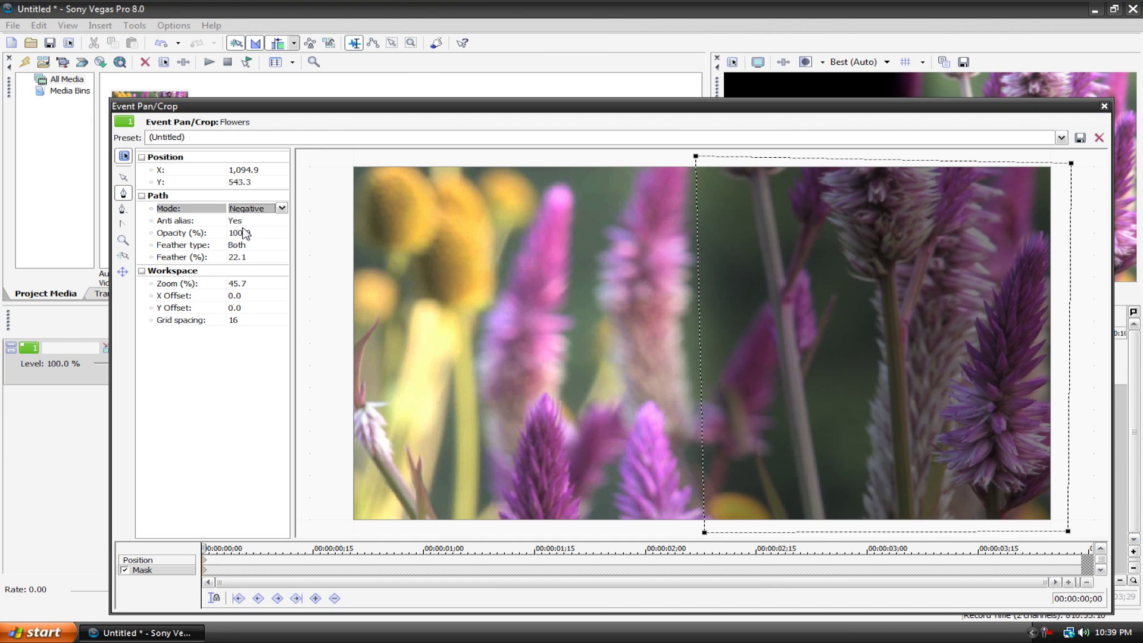
pyautogui.click(1104, 107)
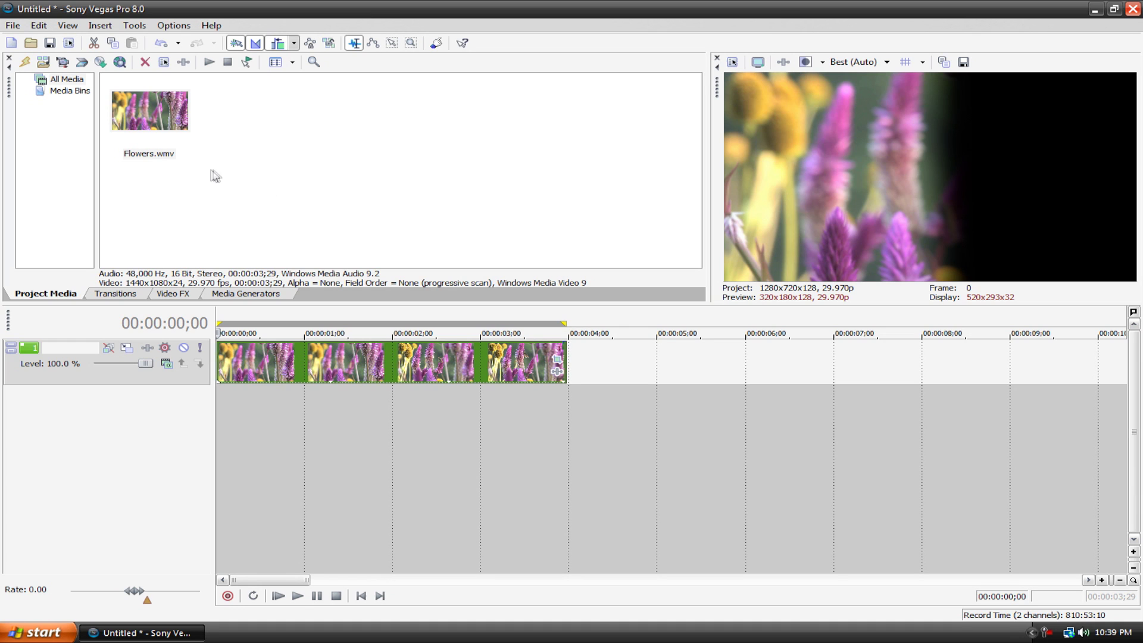
# - Duplicate the Flowers video track, then undo the duplication
pyautogui.rightClick(77, 372)
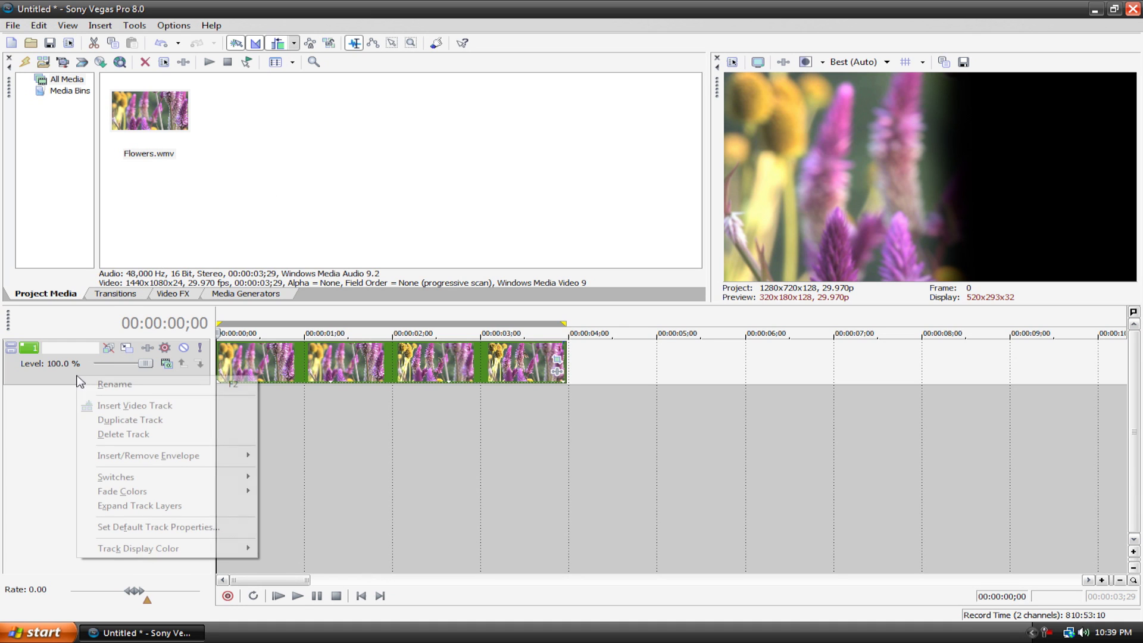
pyautogui.click(104, 418)
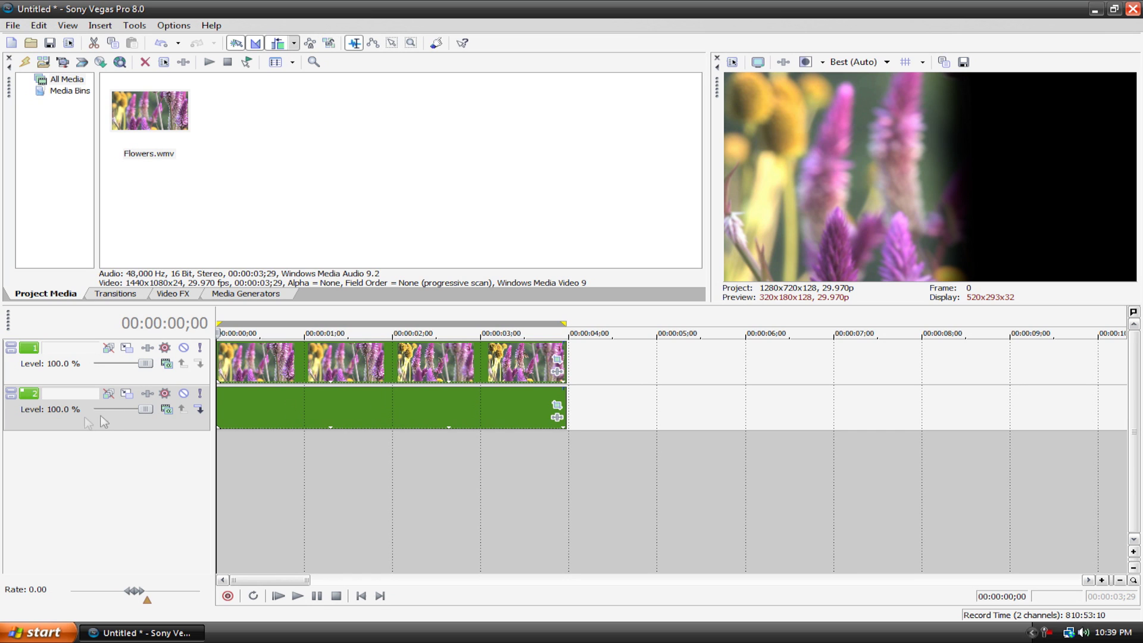
pyautogui.press('Delete')
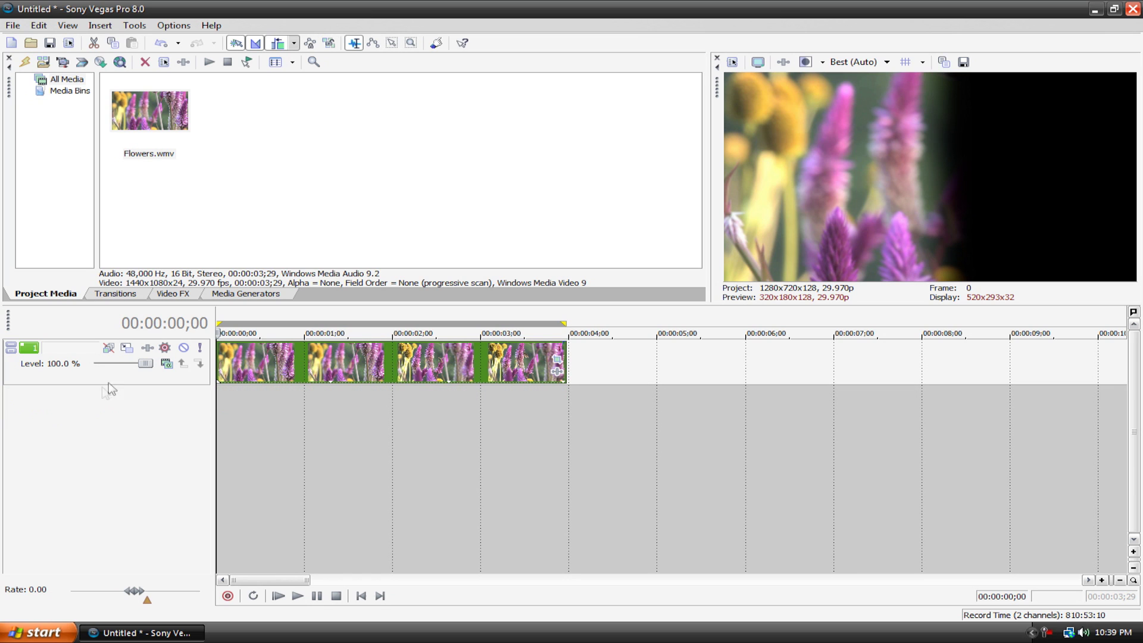
# - Add a second Flowers.wmv copy on a new video track, remove its audio, and preview
pyautogui.moveTo(143, 105); pyautogui.dragTo(201, 441)
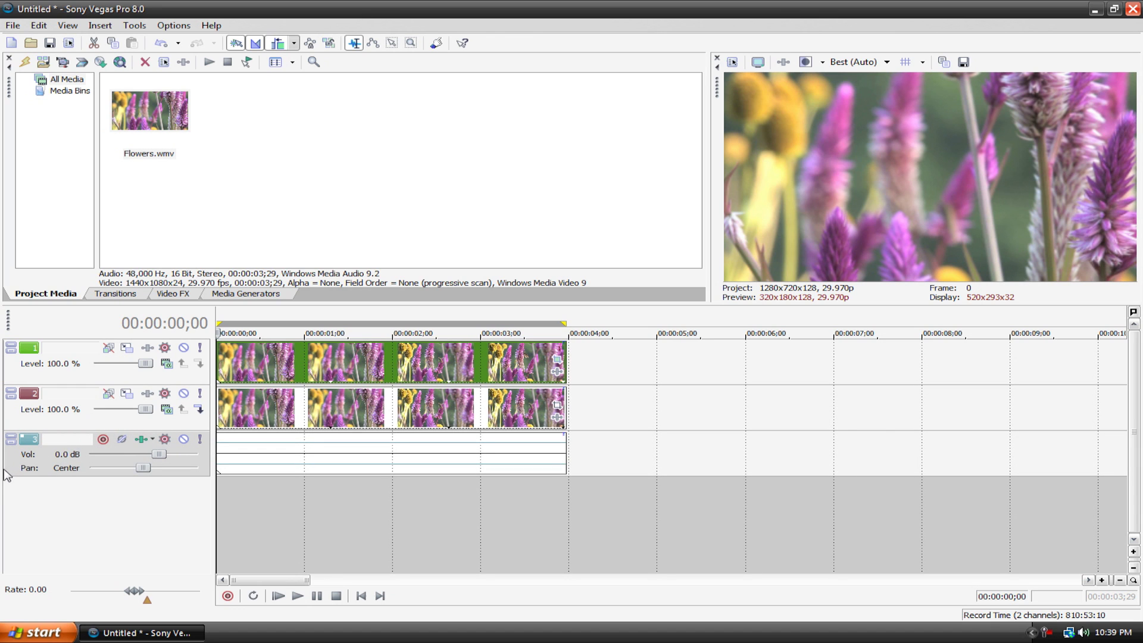
pyautogui.press('Delete')
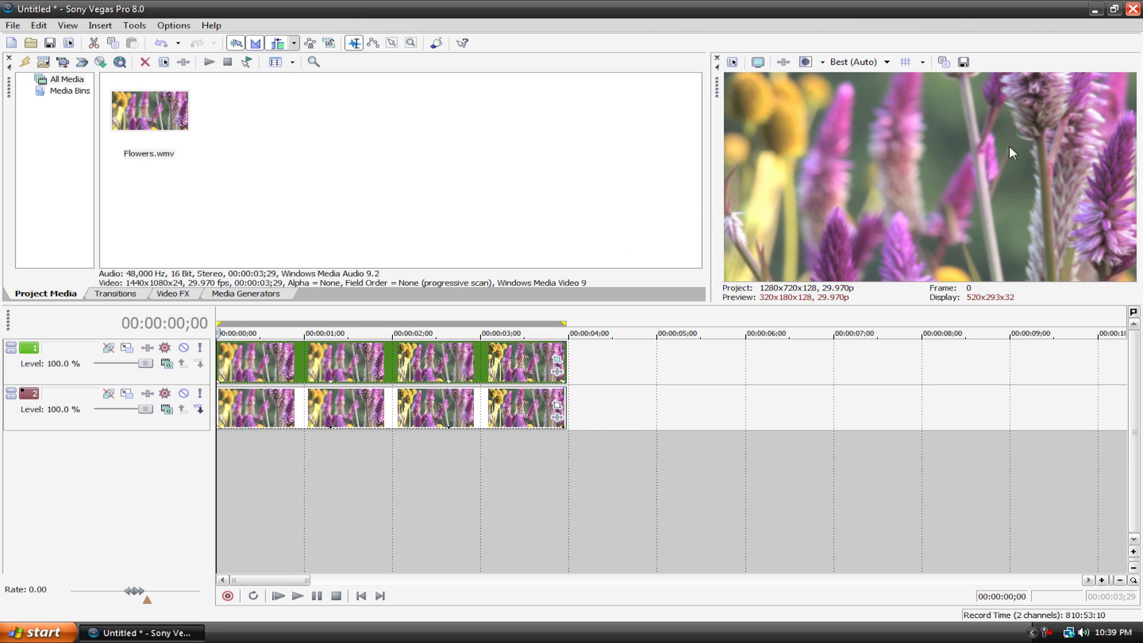
pyautogui.moveTo(218, 333)
pyautogui.mouseDown()
pyautogui.moveTo(475, 333)
pyautogui.moveTo(200, 332)
pyautogui.mouseUp()
# - Select the top masked Flowers clip and return the playhead to the start
pyautogui.click(489, 402)
pyautogui.click(403, 360)
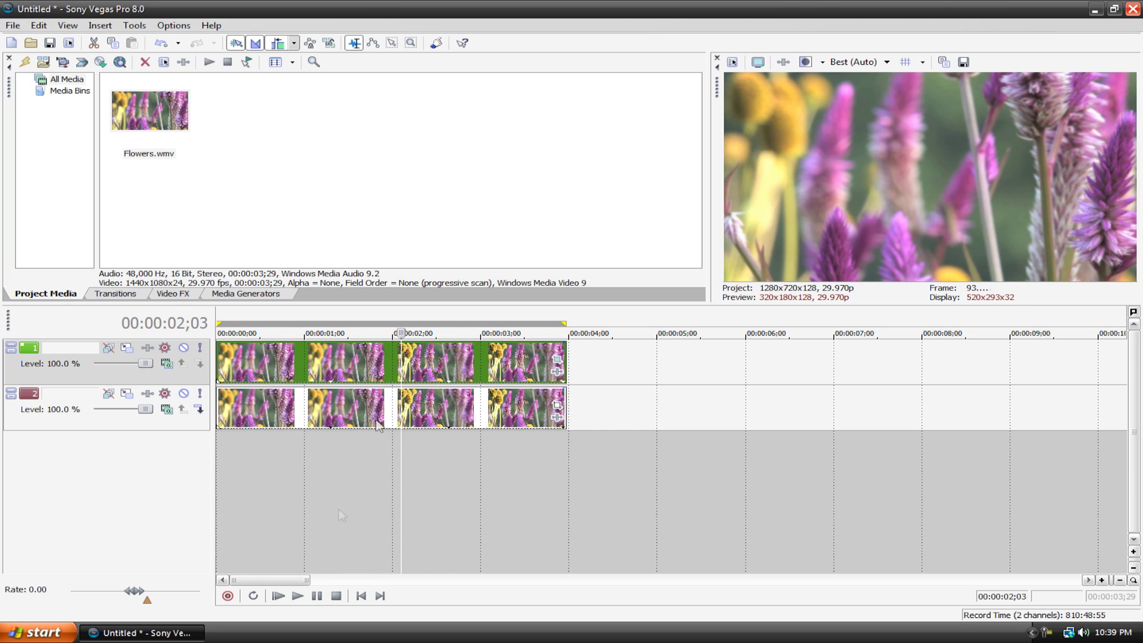
pyautogui.click(361, 596)
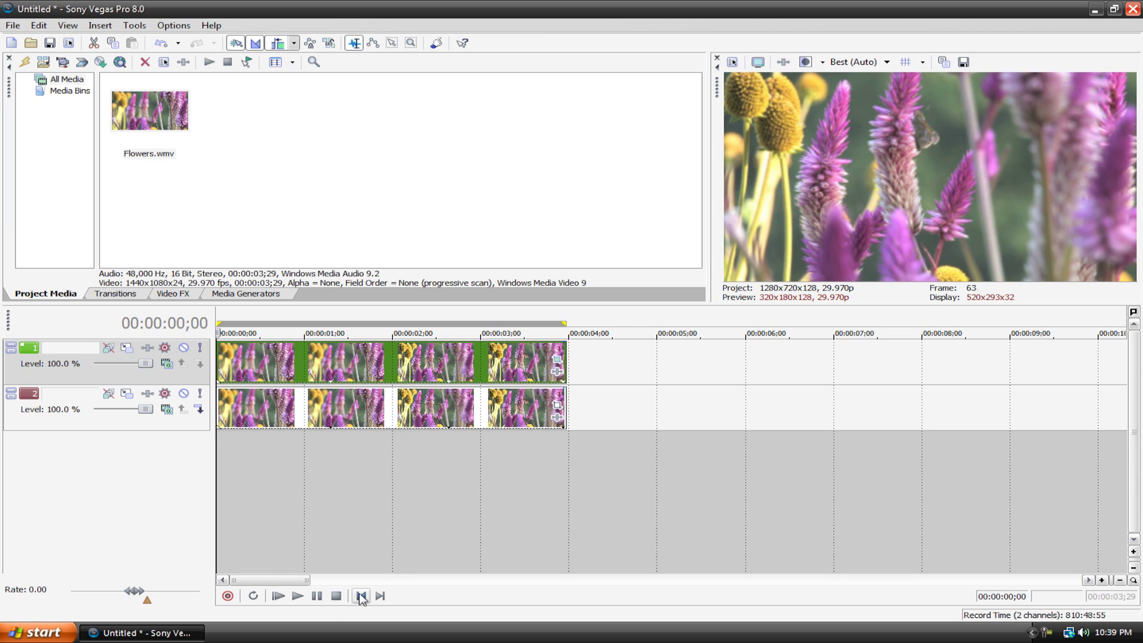
# - Try the Infrared preset and remove it, then apply the Night preset to the top clip
pyautogui.click(174, 295)
pyautogui.moveTo(456, 173); pyautogui.dragTo(445, 351)
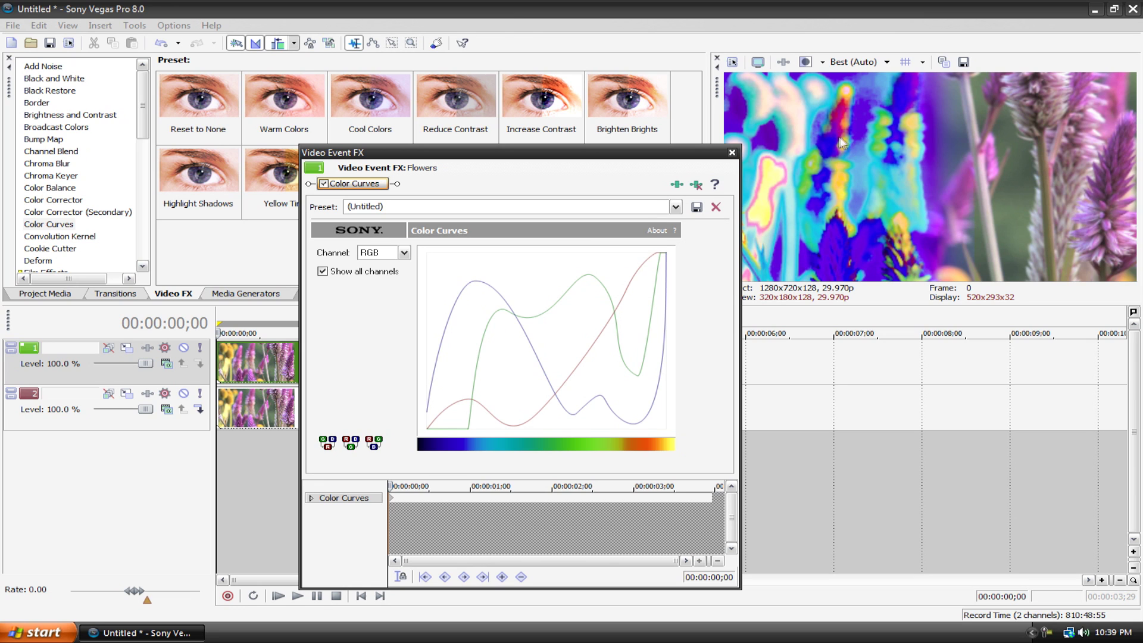
pyautogui.click(696, 187)
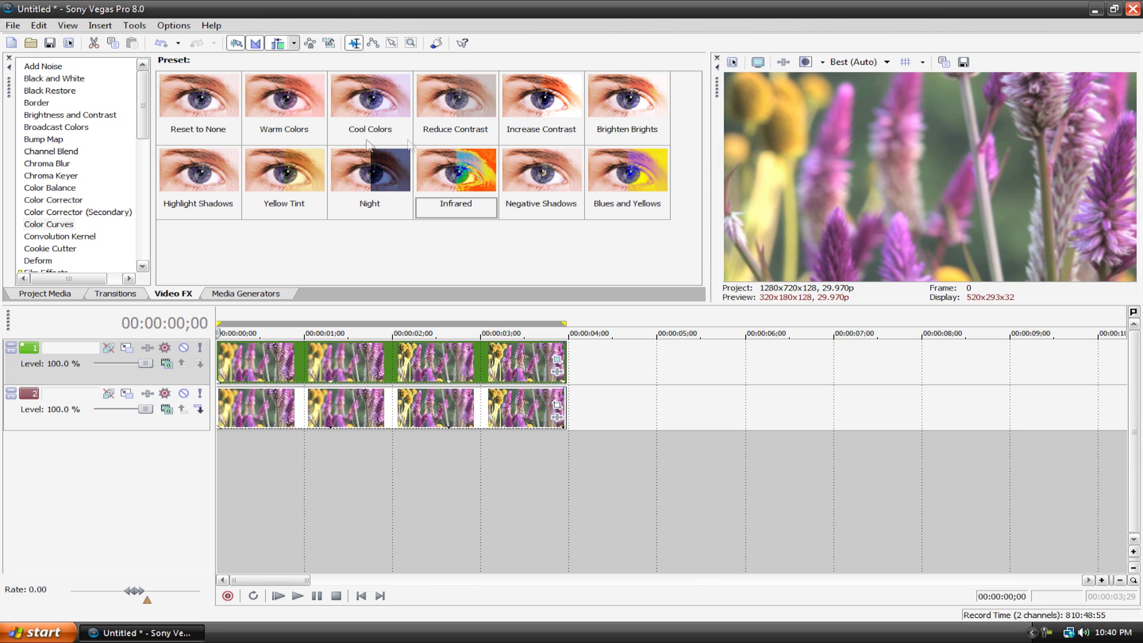
pyautogui.moveTo(378, 175); pyautogui.dragTo(378, 365)
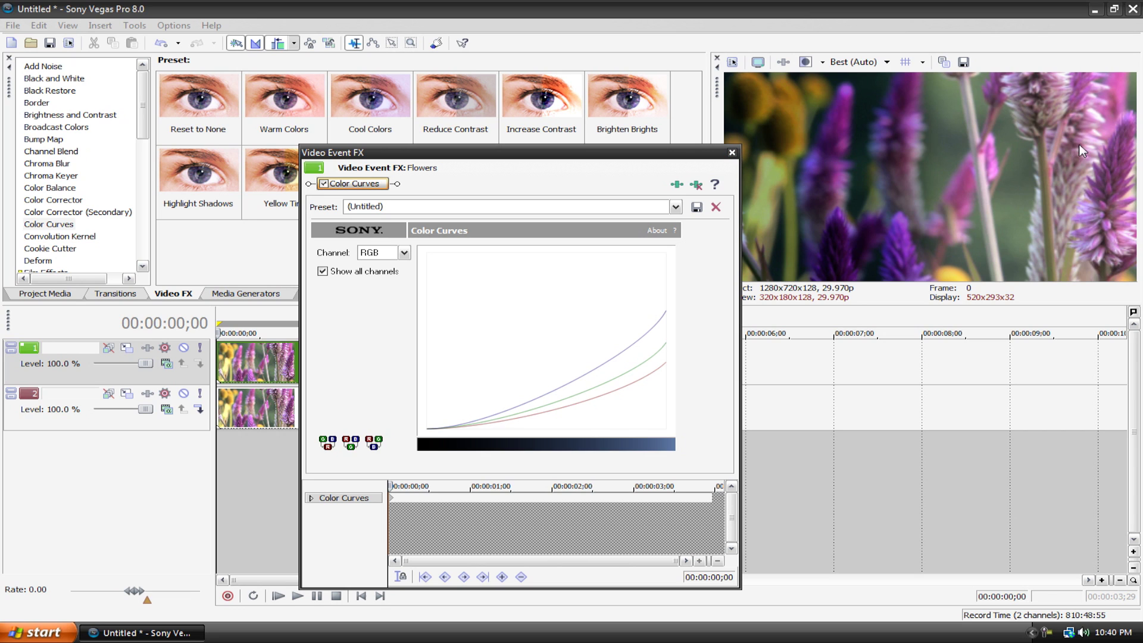
pyautogui.click(733, 153)
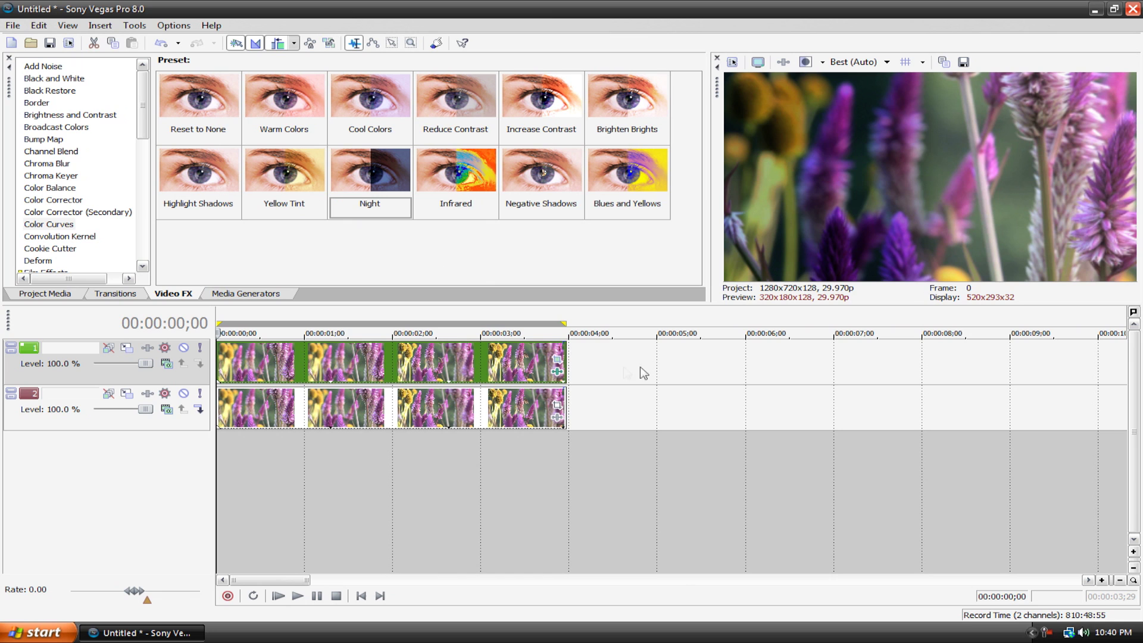
# - Keep the mask at Negative, set feather type to None, and close Pan/Crop
pyautogui.click(557, 359)
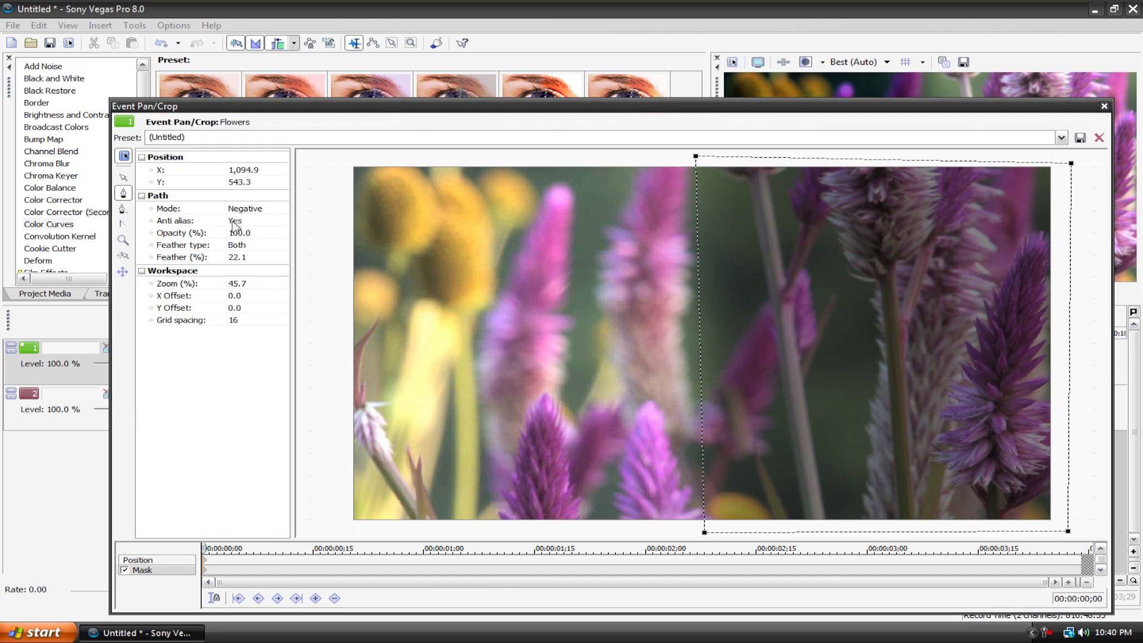
pyautogui.click(238, 210)
pyautogui.click(225, 221)
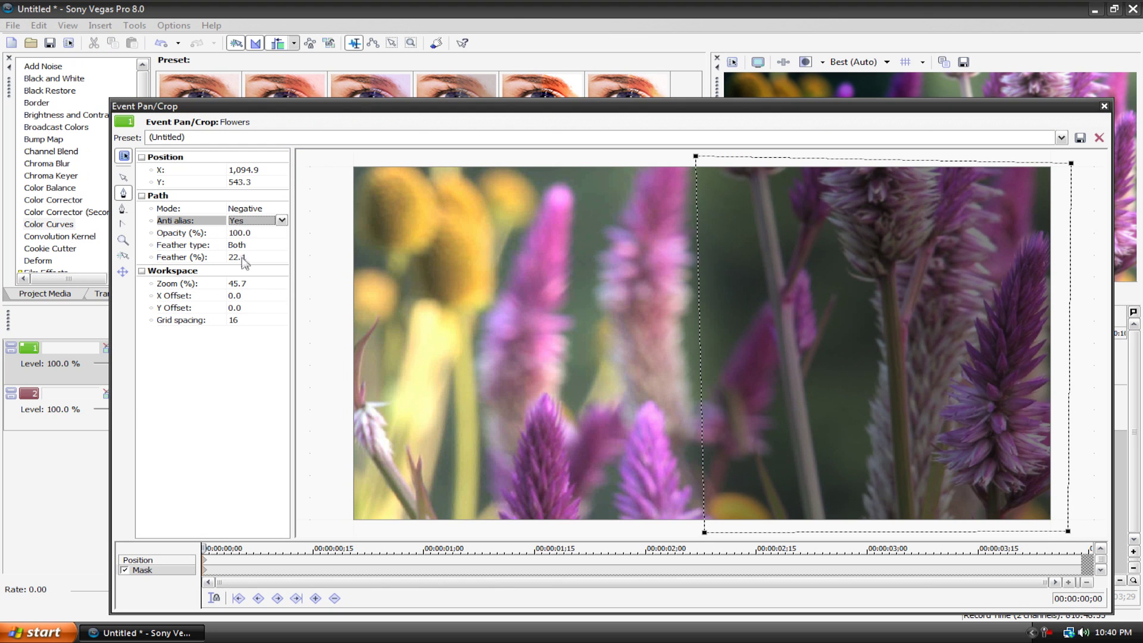
pyautogui.click(244, 245)
pyautogui.click(245, 283)
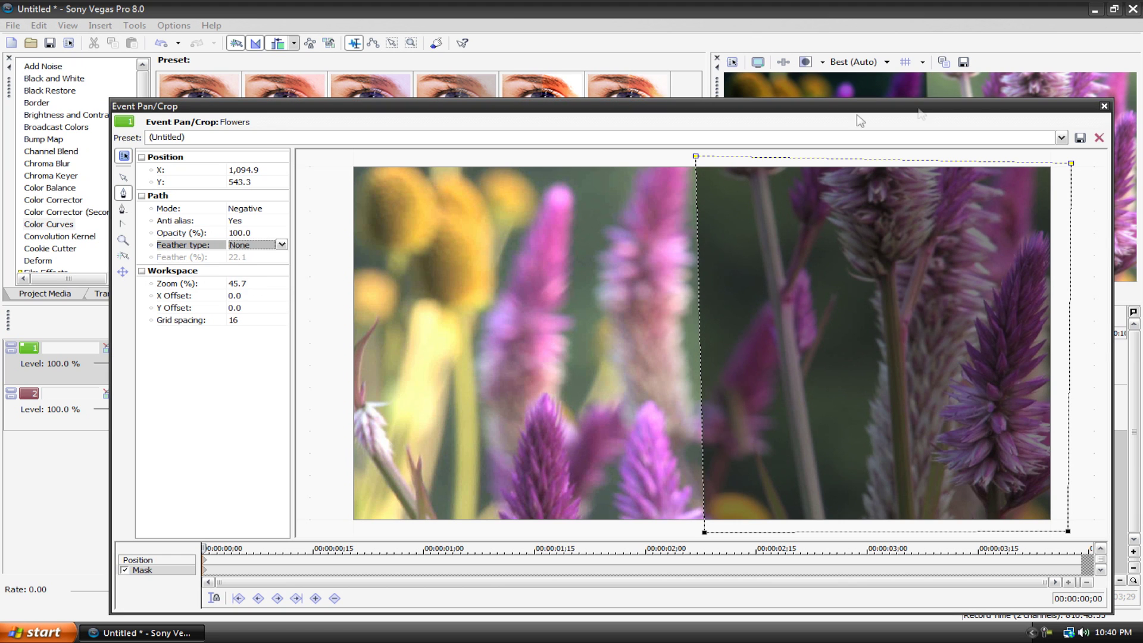
pyautogui.click(1104, 106)
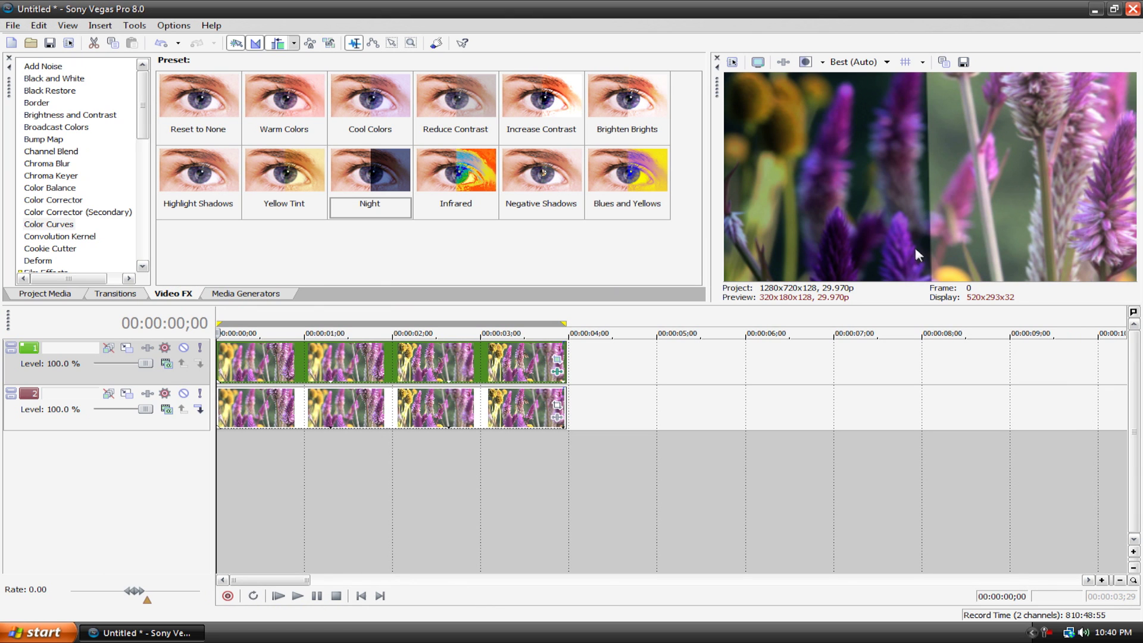
# - Set the mask feather type to In with Feather at 50%
pyautogui.click(558, 362)
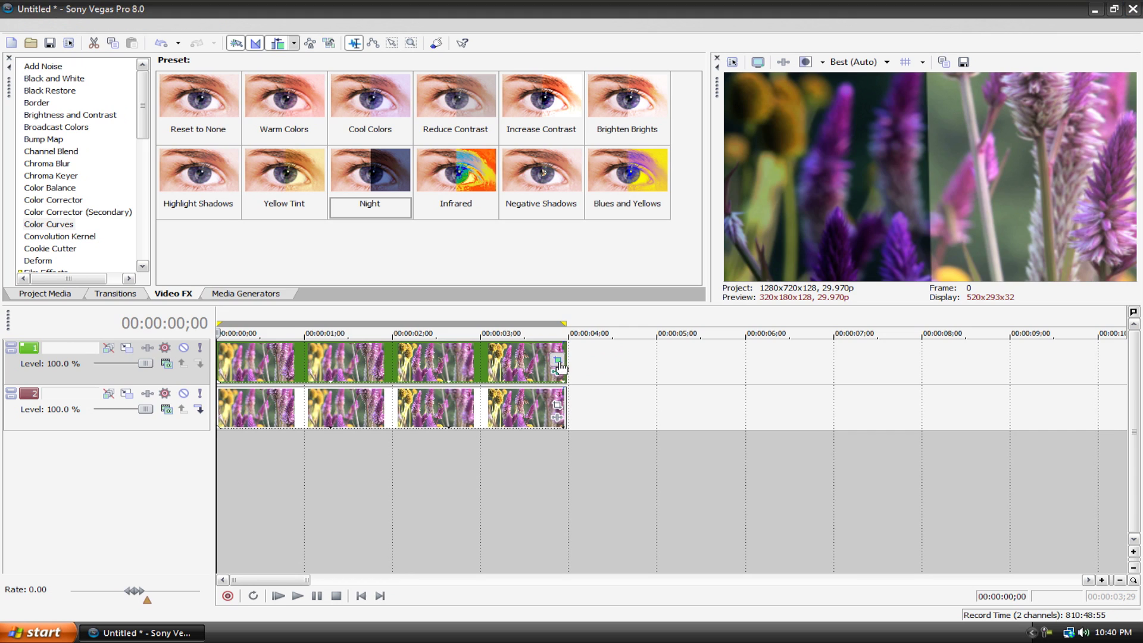
pyautogui.click(238, 245)
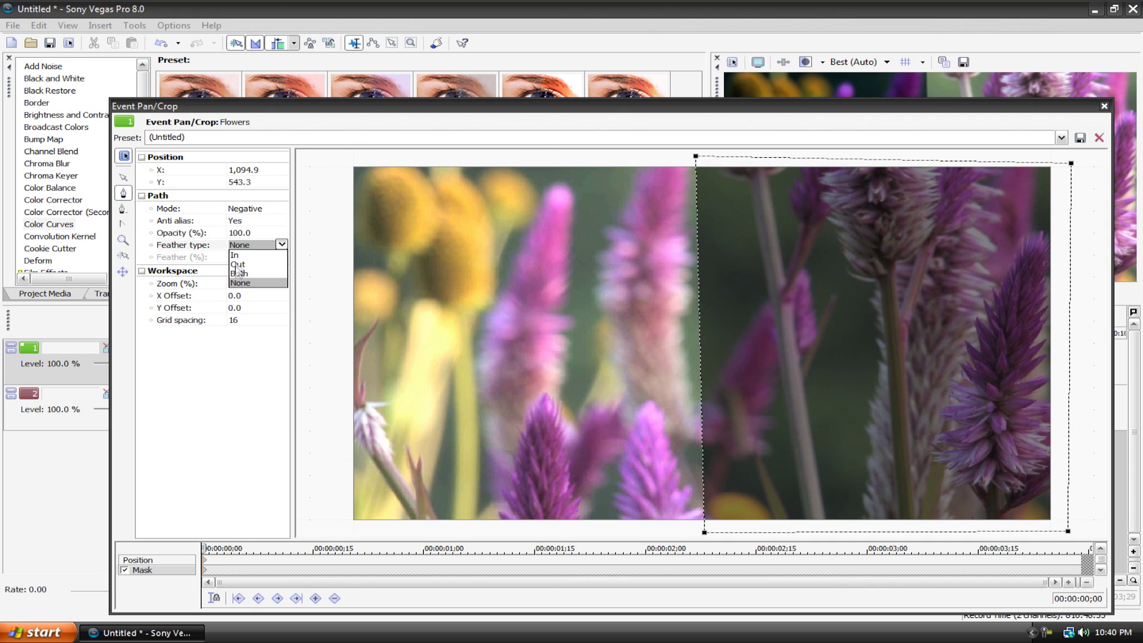
pyautogui.click(235, 255)
pyautogui.click(249, 257)
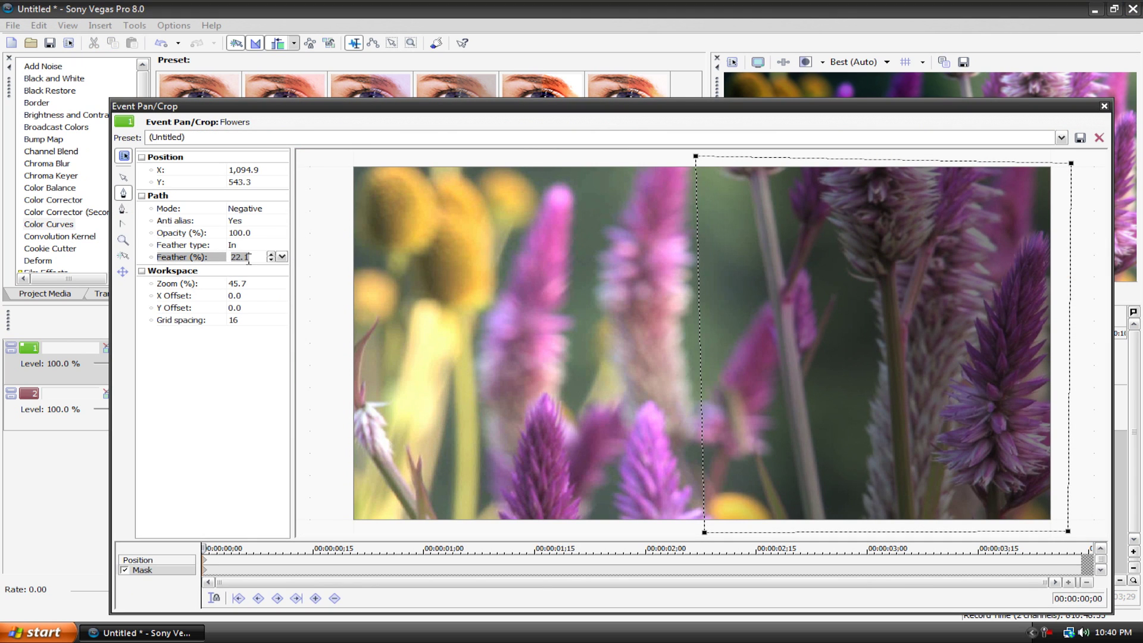
pyautogui.click(282, 258)
pyautogui.moveTo(325, 275); pyautogui.dragTo(979, 112)
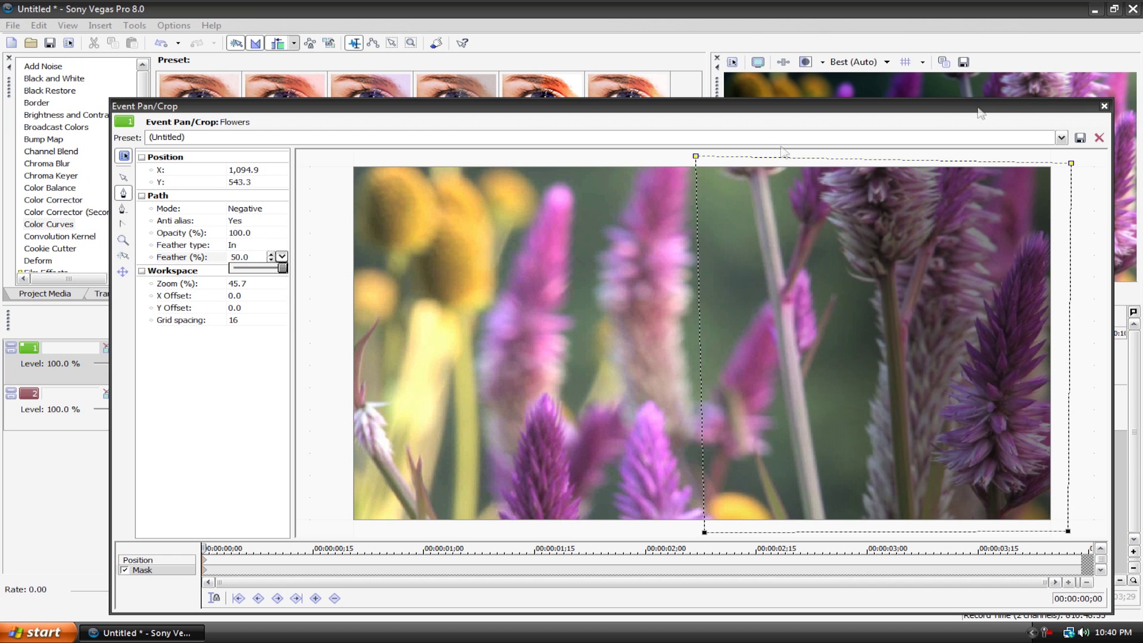
pyautogui.click(1105, 106)
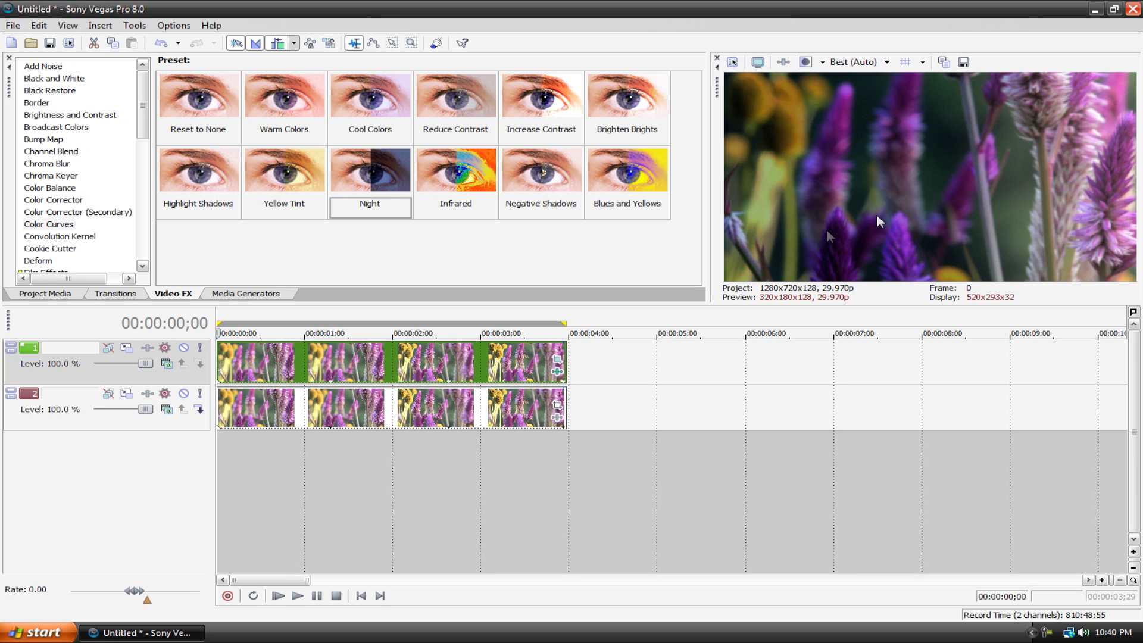
pyautogui.click(556, 363)
# - Switch the feather type to Out and check the result in the preview
pyautogui.click(238, 245)
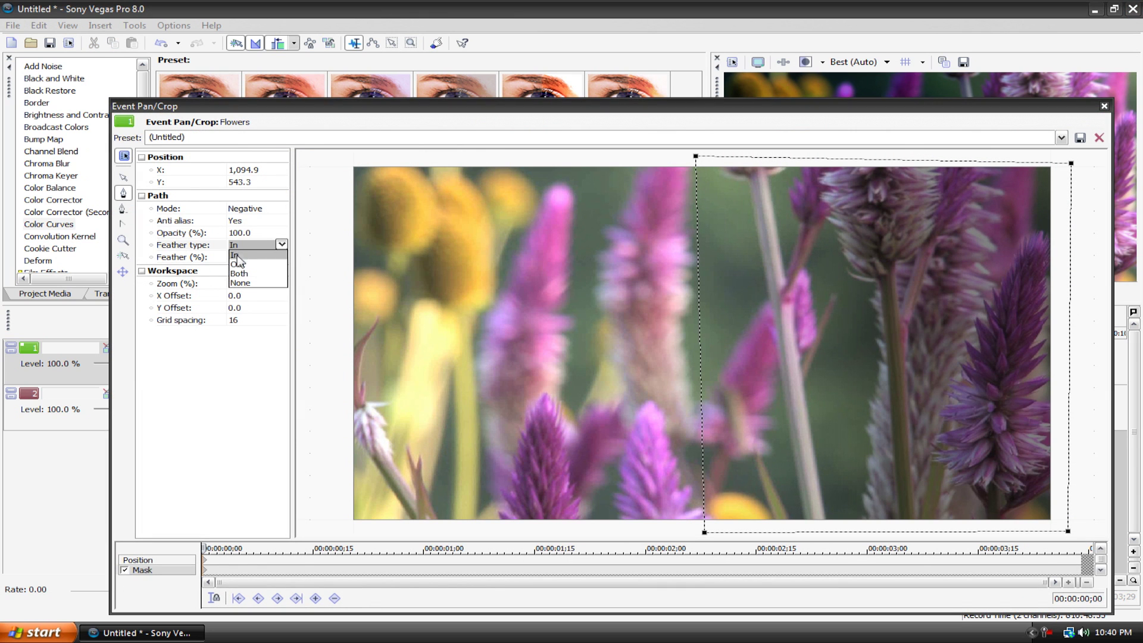
pyautogui.click(237, 265)
pyautogui.click(1104, 106)
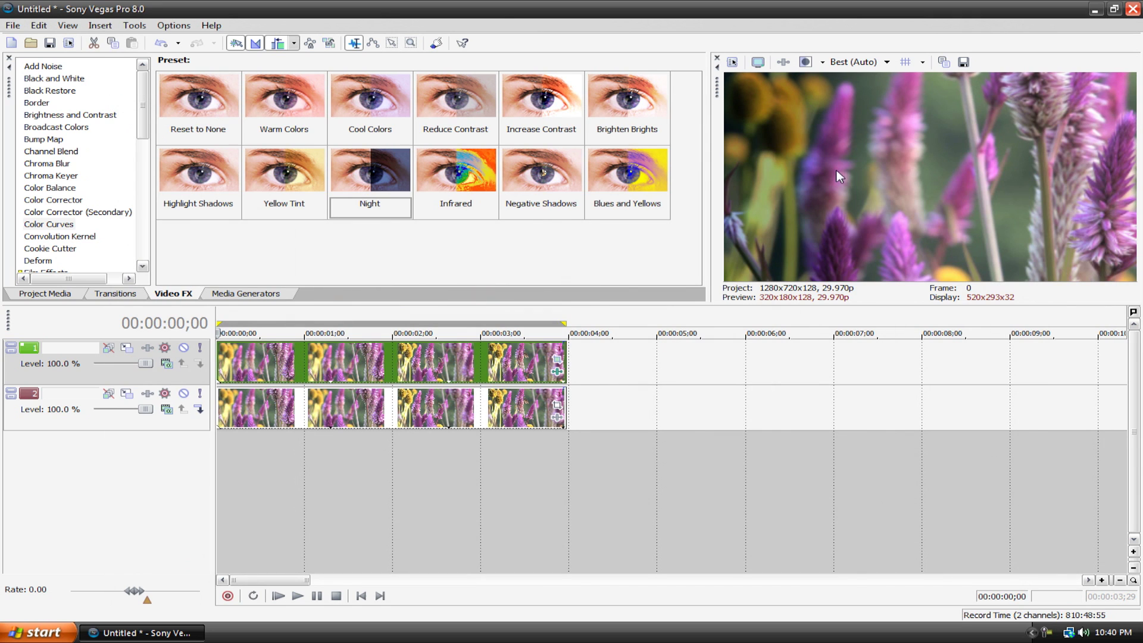
pyautogui.click(556, 363)
# - Change the feather type to Both and close the mask editor
pyautogui.click(245, 245)
pyautogui.click(240, 273)
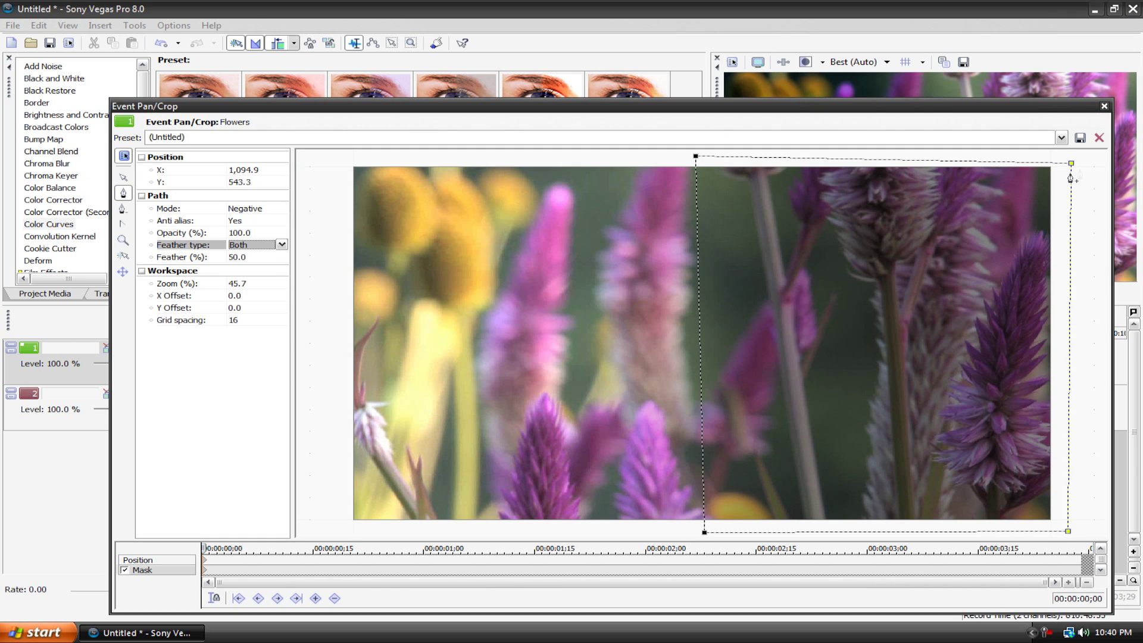
pyautogui.click(1104, 106)
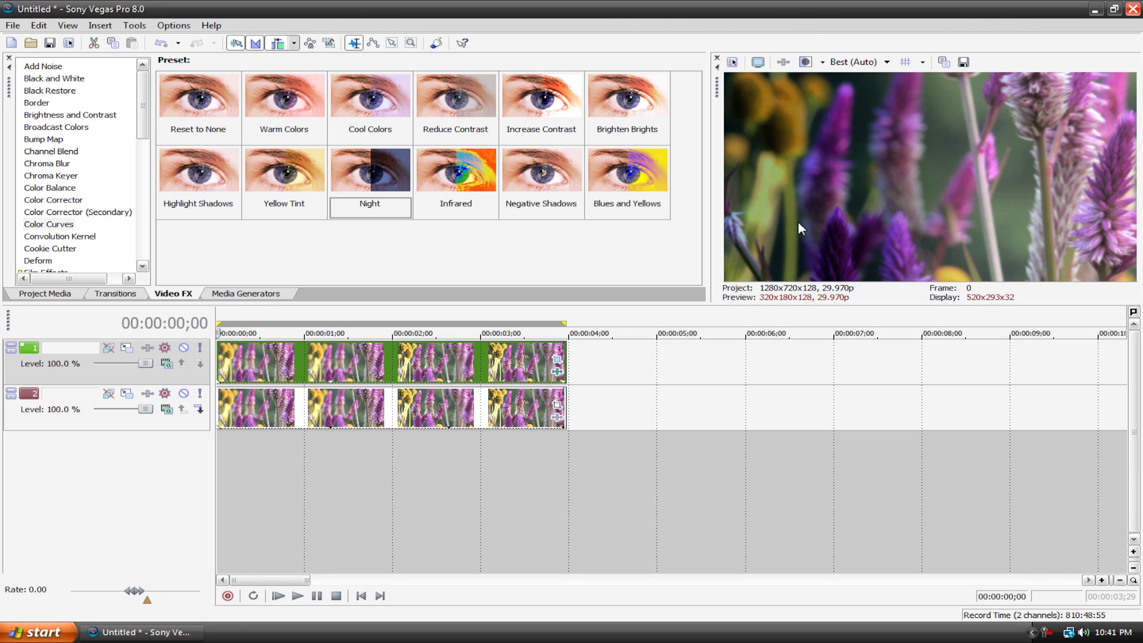
pyautogui.click(559, 361)
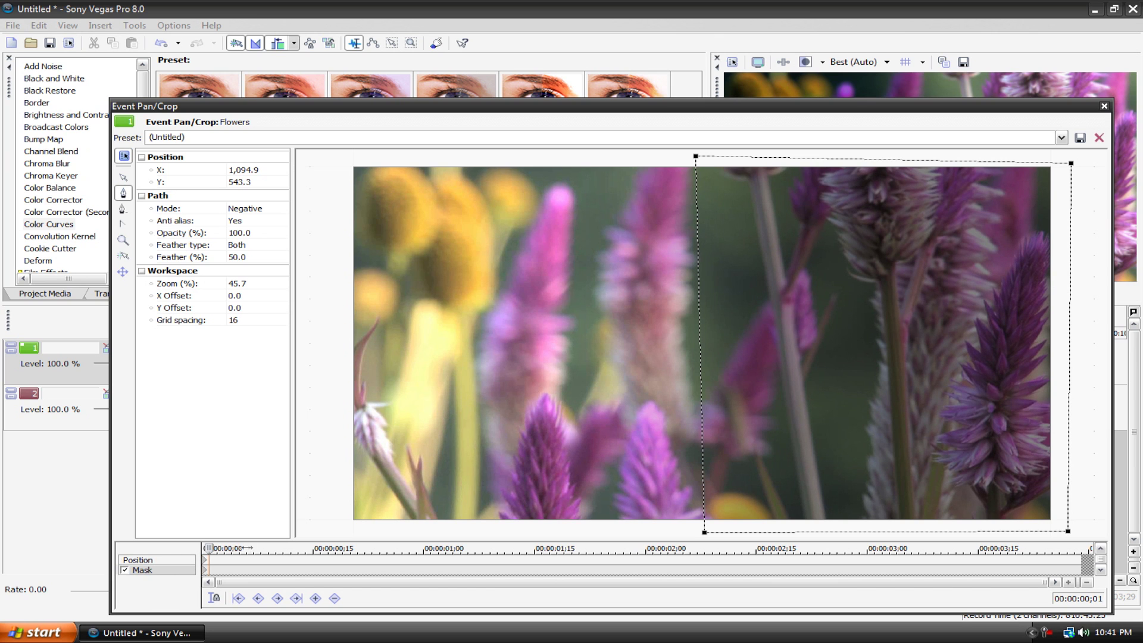
# - Apply the Night preset's Color Curves effect to the Flowers clip from its start
pyautogui.moveTo(247, 548); pyautogui.dragTo(229, 548)
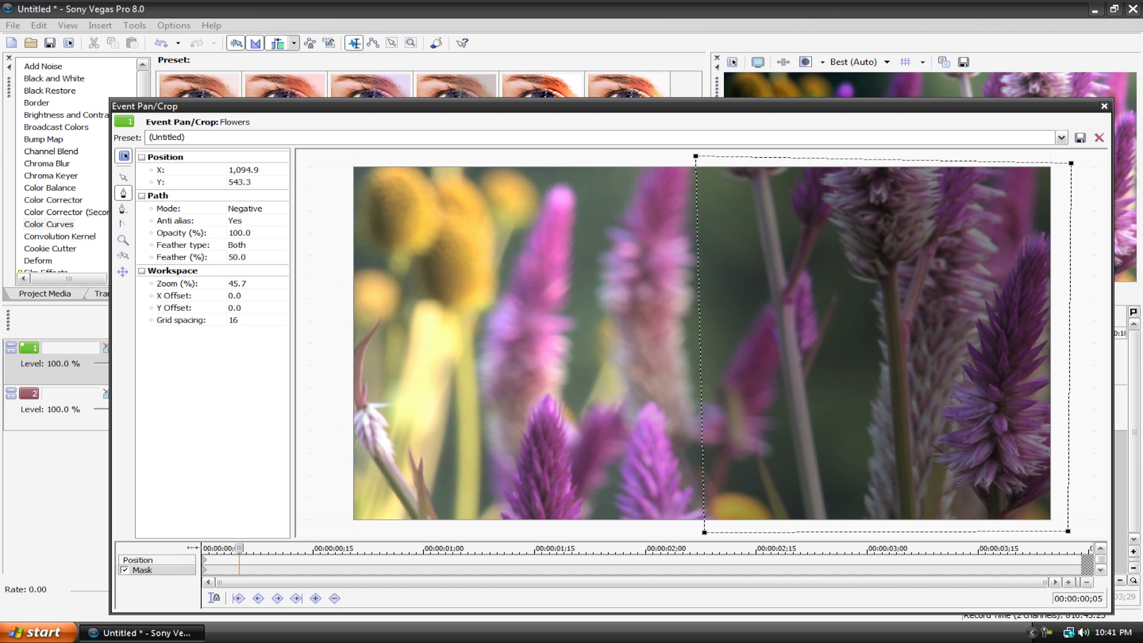
pyautogui.click(1105, 106)
pyautogui.moveTo(370, 173); pyautogui.dragTo(557, 374)
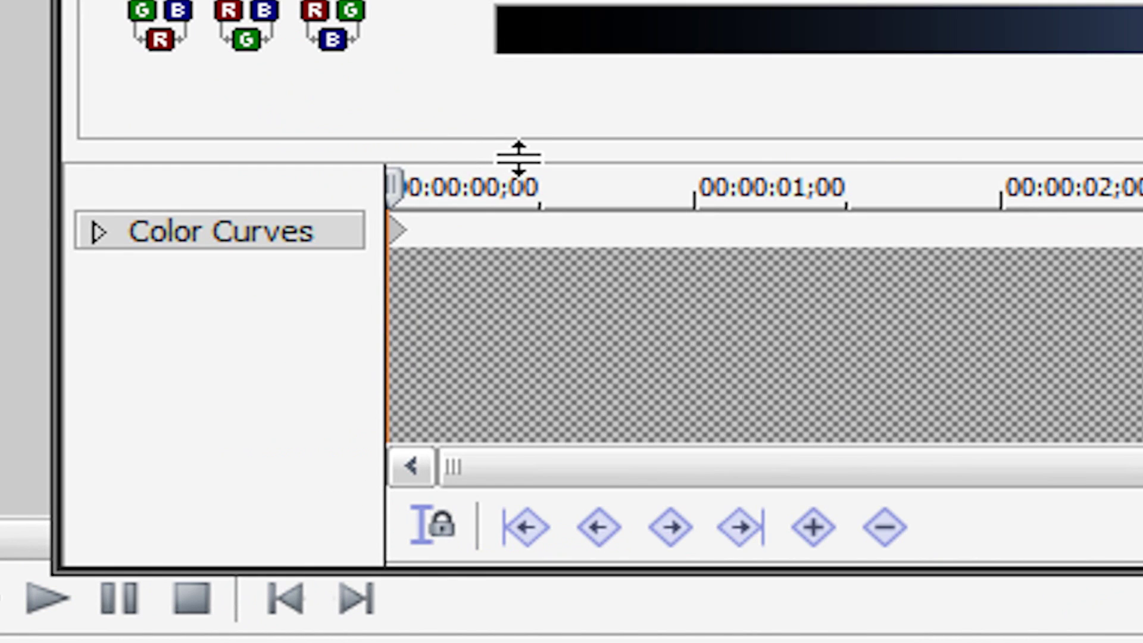
pyautogui.moveTo(411, 482); pyautogui.dragTo(419, 568)
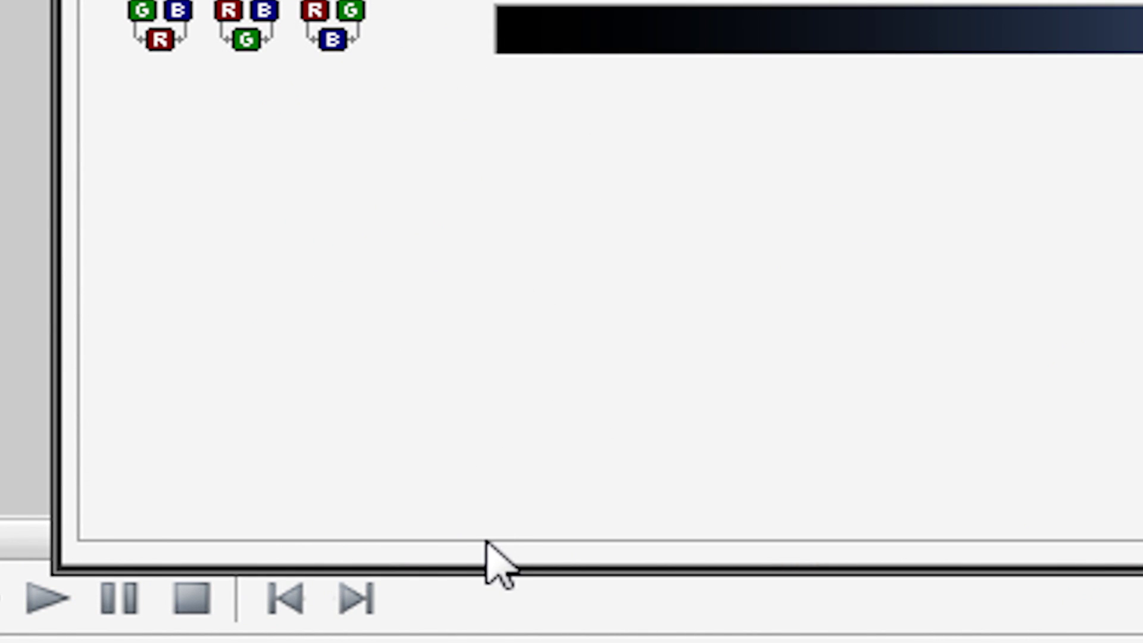
pyautogui.moveTo(486, 556); pyautogui.dragTo(462, 135)
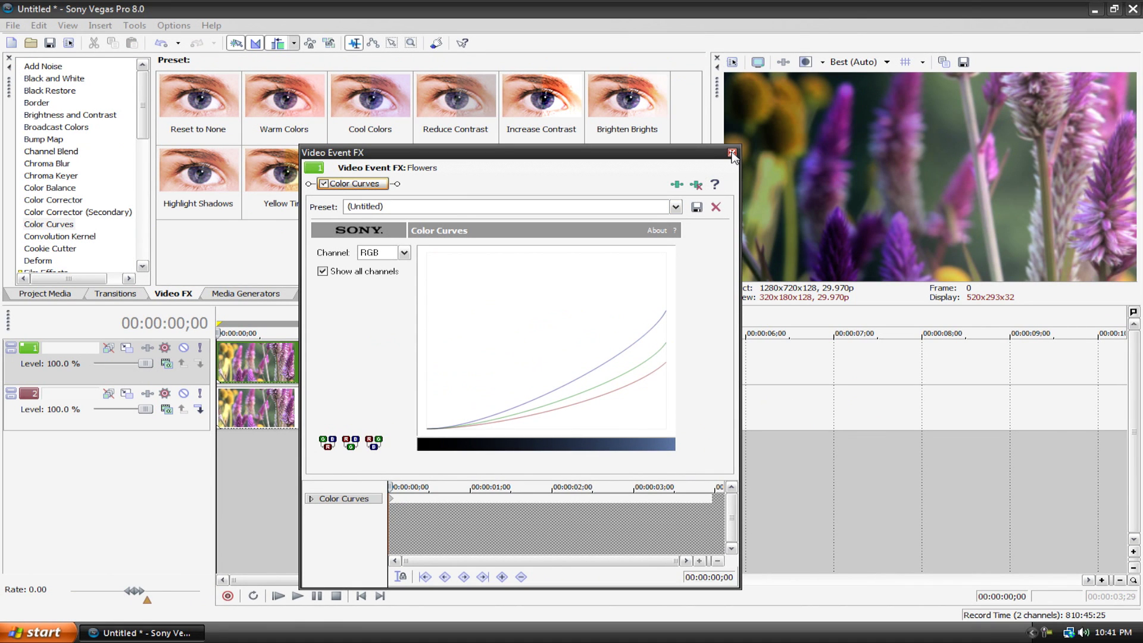
# - Close the effect settings and reopen the Flowers mask editor near one second
pyautogui.click(732, 153)
pyautogui.click(556, 361)
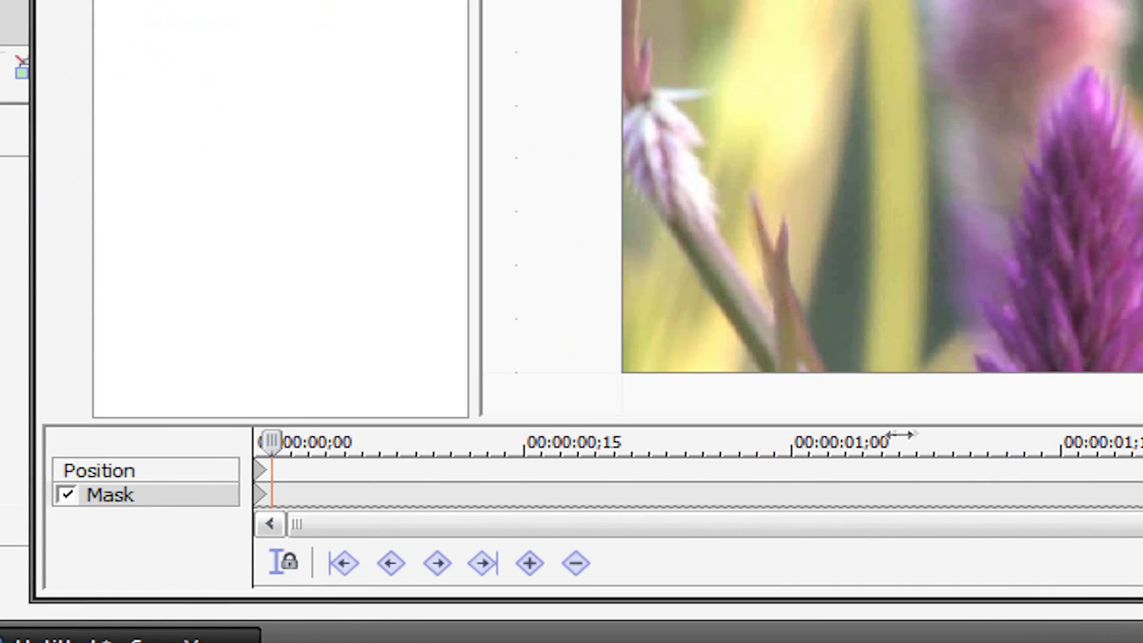
pyautogui.click(340, 546)
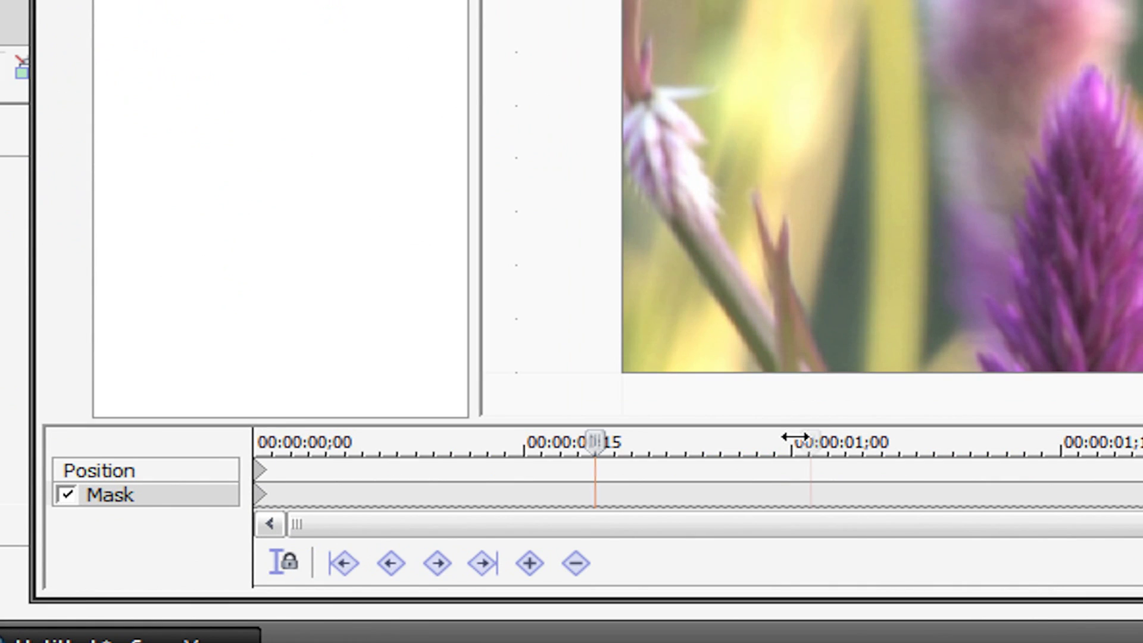
# - At about 00:00:01;00, pull the mask's four corners inward into a slanted shape
pyautogui.click(420, 546)
pyautogui.click(790, 439)
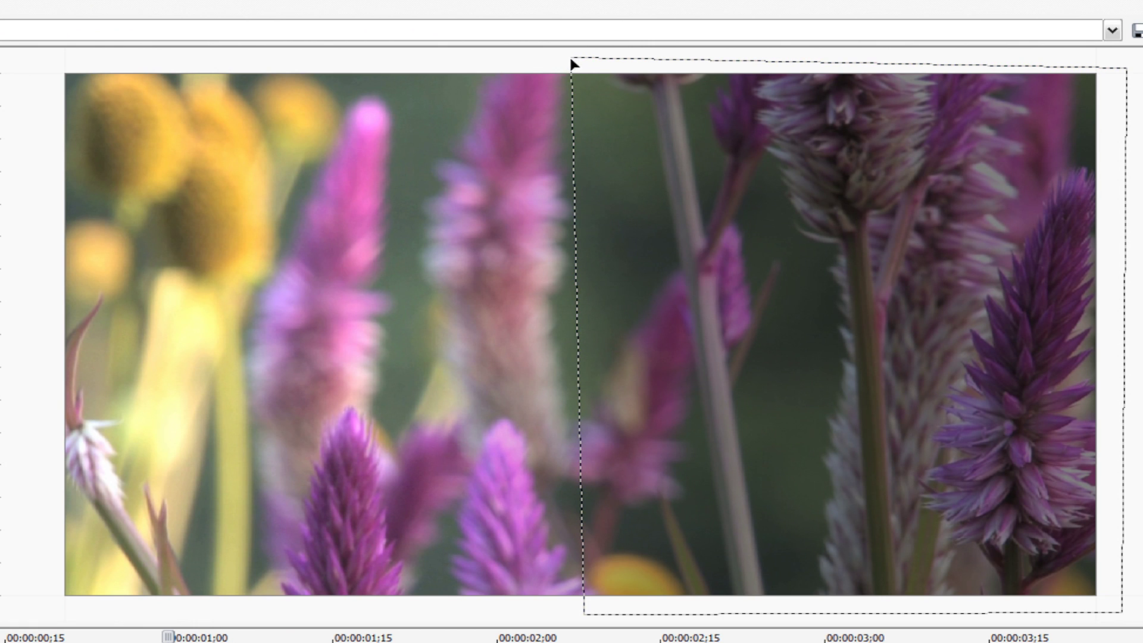
pyautogui.moveTo(571, 57); pyautogui.dragTo(247, 198)
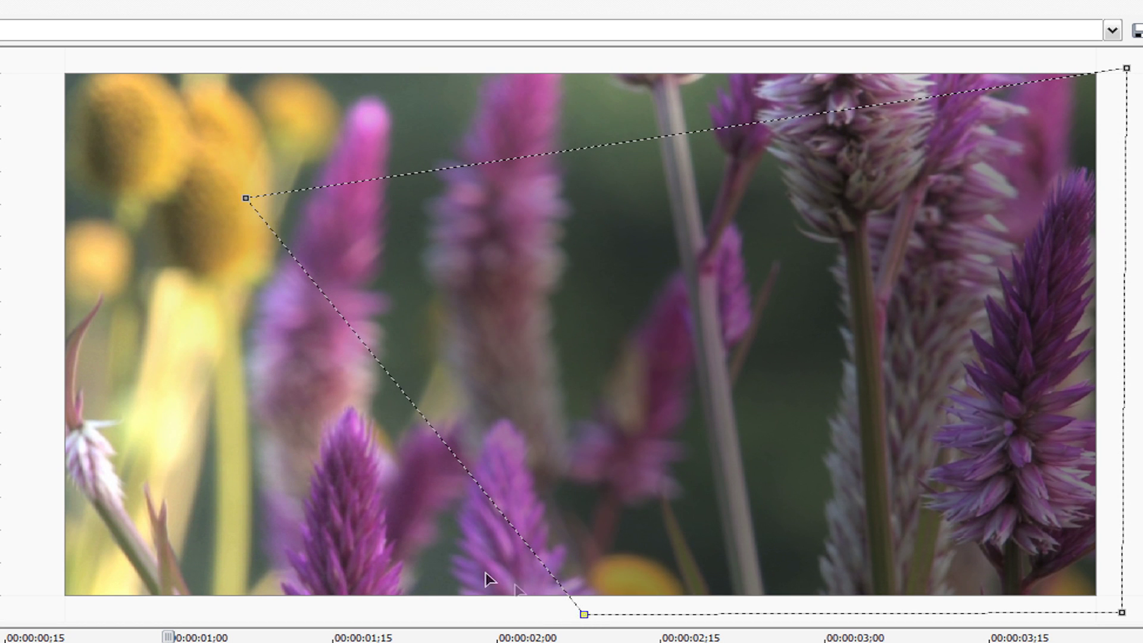
pyautogui.moveTo(485, 578); pyautogui.dragTo(253, 378)
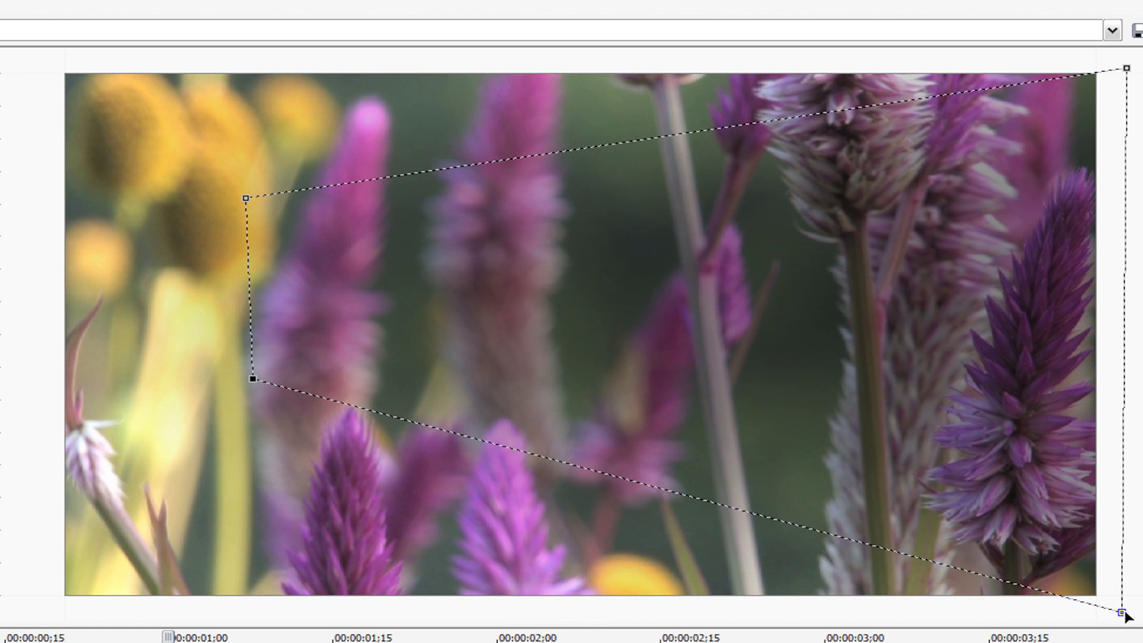
pyautogui.moveTo(1121, 612); pyautogui.dragTo(755, 398)
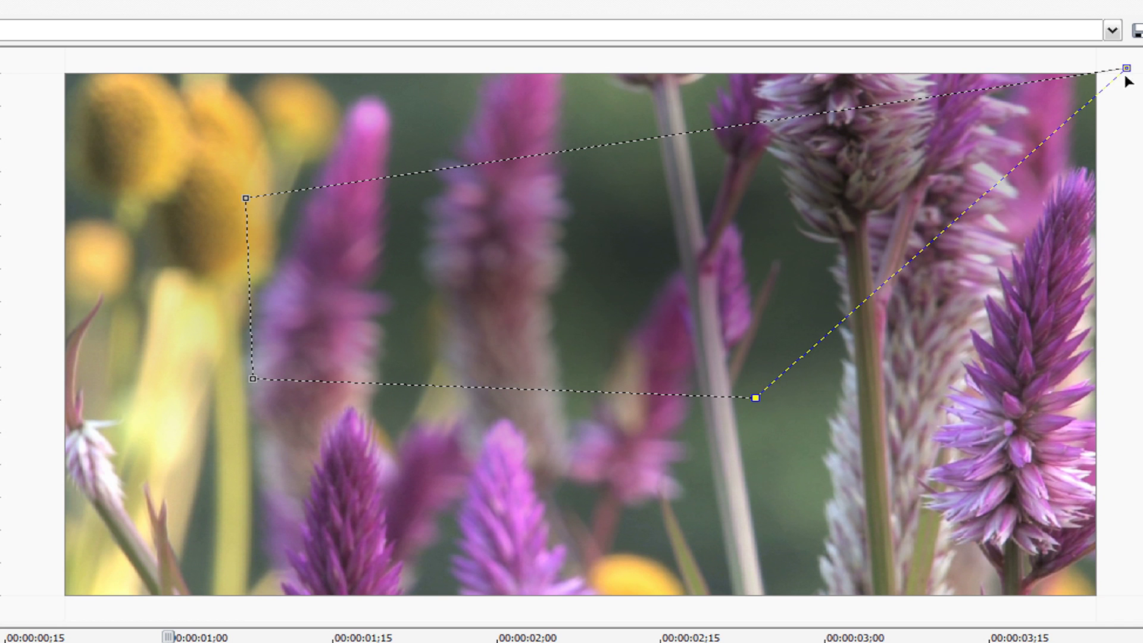
pyautogui.moveTo(1126, 76); pyautogui.dragTo(785, 210)
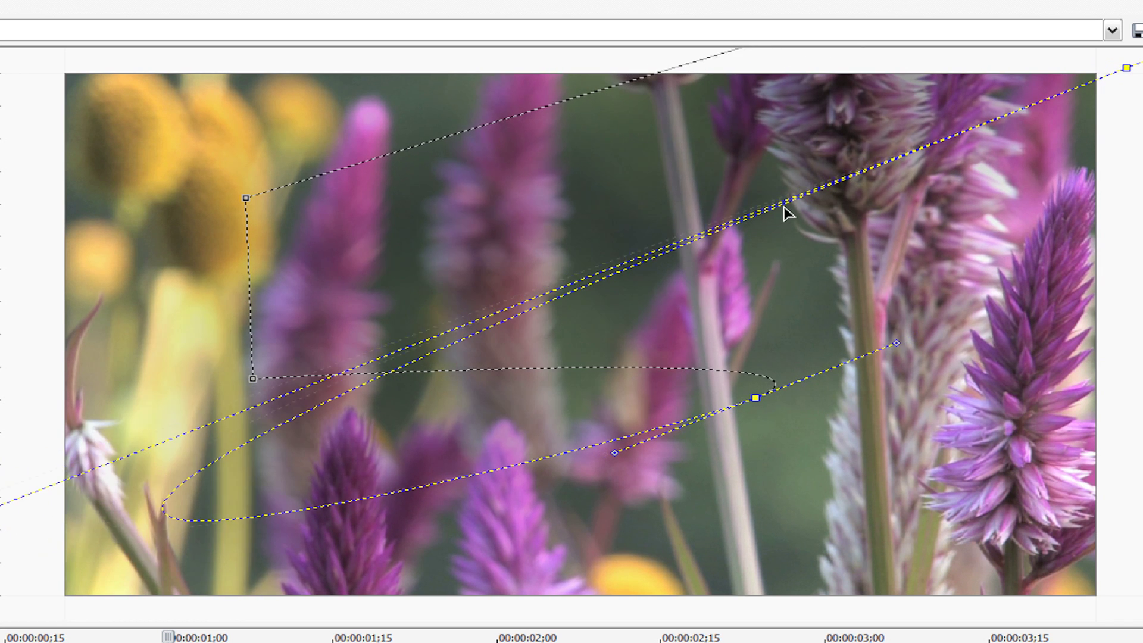
# - Undo the accidental Bezier curve and shift the whole mask left and down
pyautogui.click(834, 194)
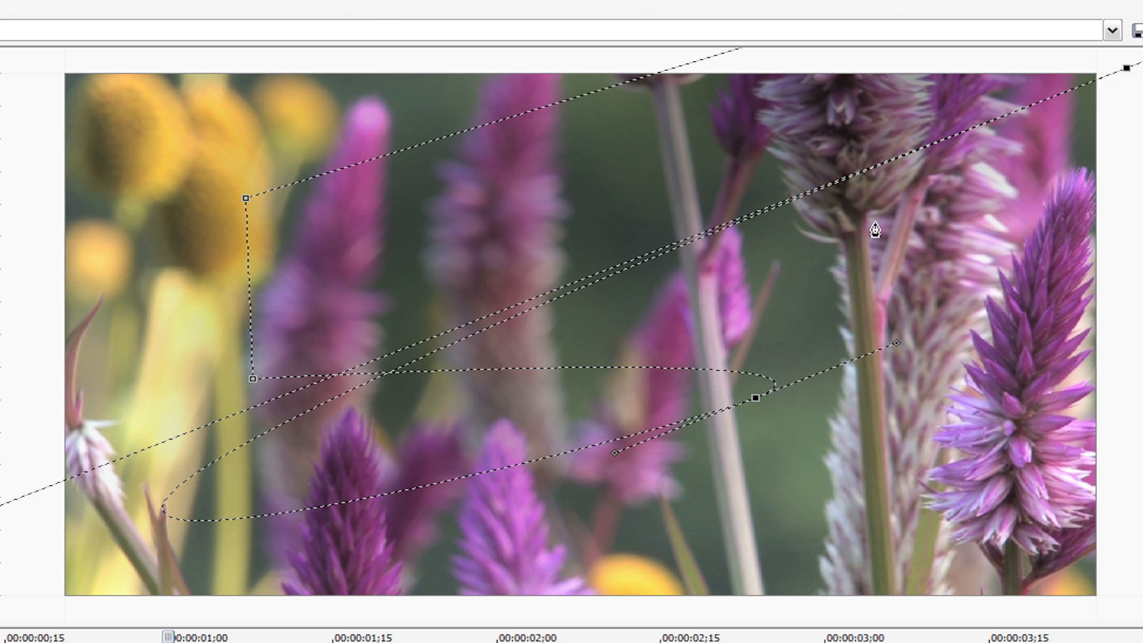
pyautogui.hotkey('ctrl', 'z')
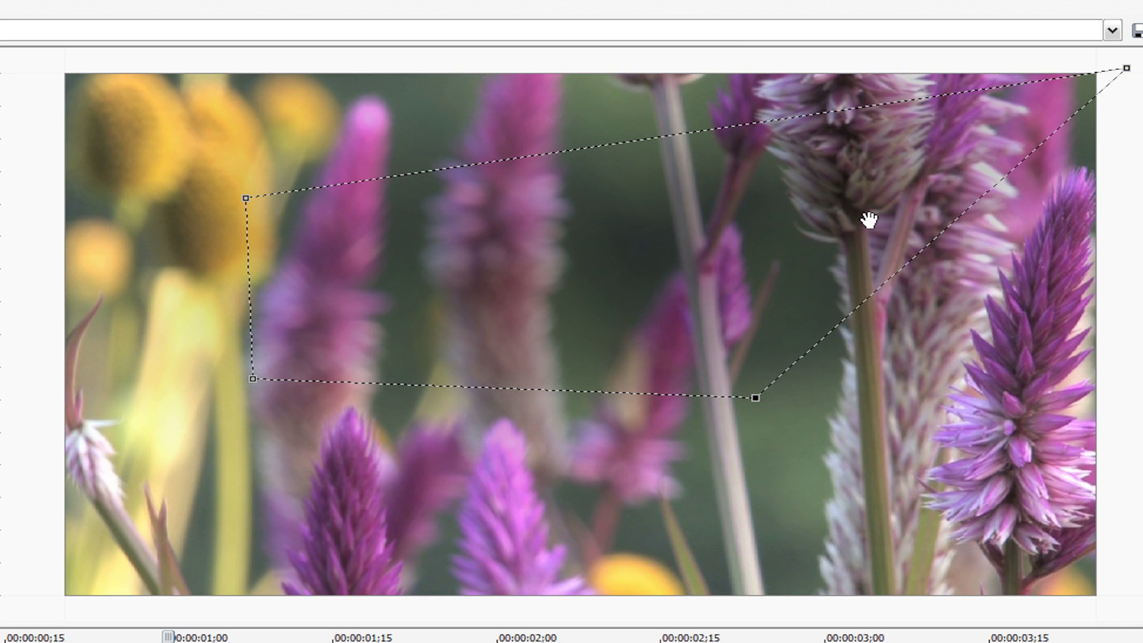
pyautogui.click(1123, 79)
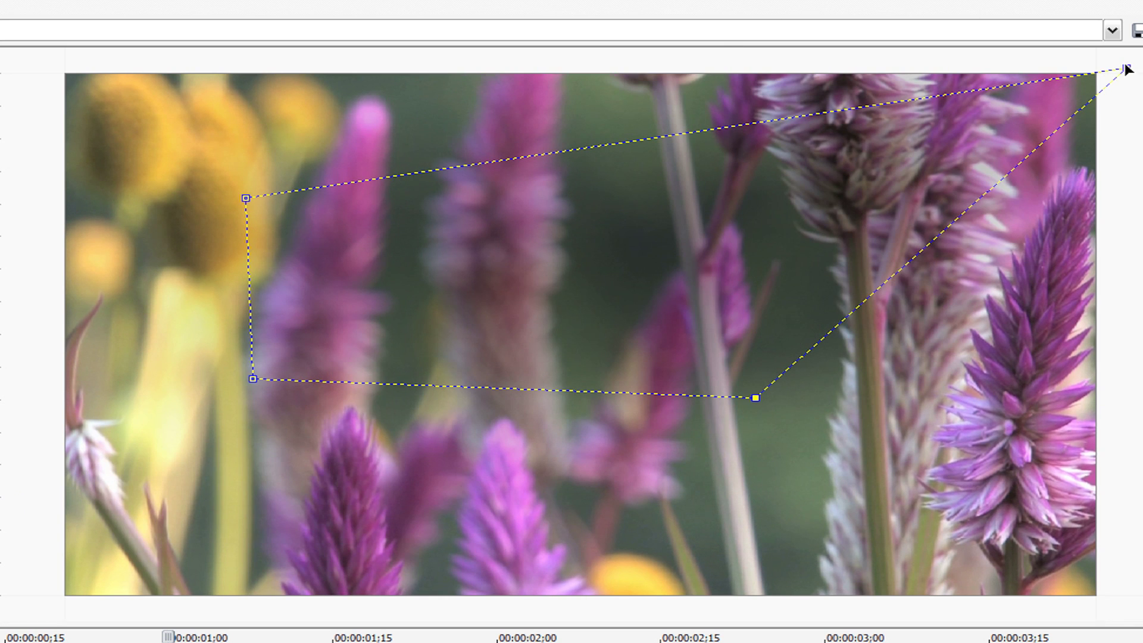
pyautogui.moveTo(1127, 70); pyautogui.dragTo(975, 153)
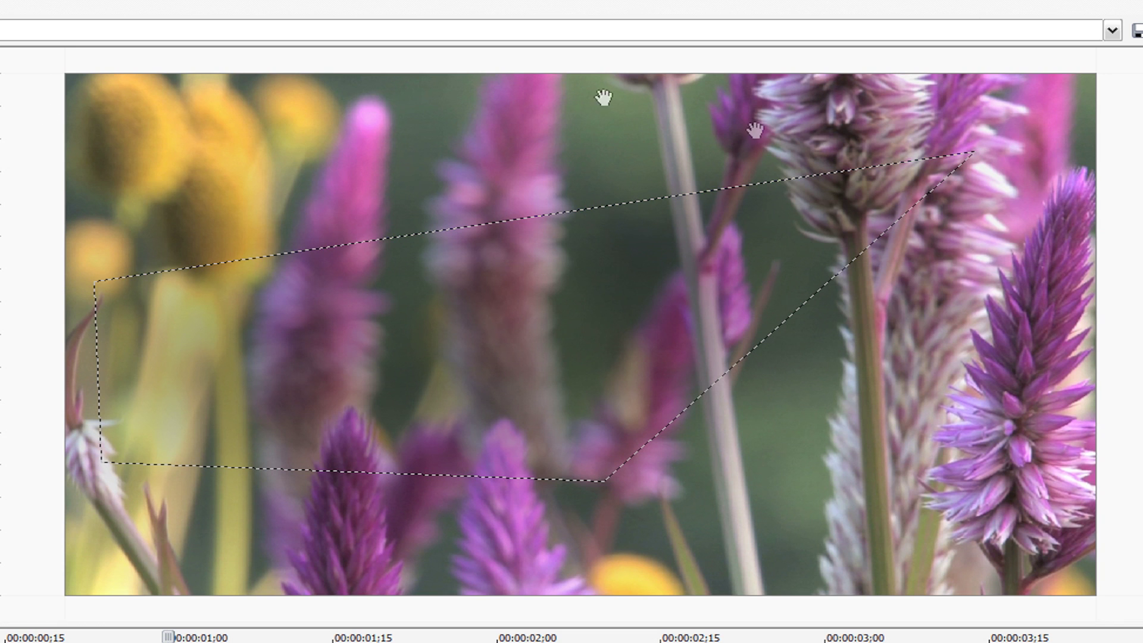
# - Pull the mask's top-right corner down and left to narrow the slanted shape
pyautogui.moveTo(974, 152); pyautogui.dragTo(674, 270)
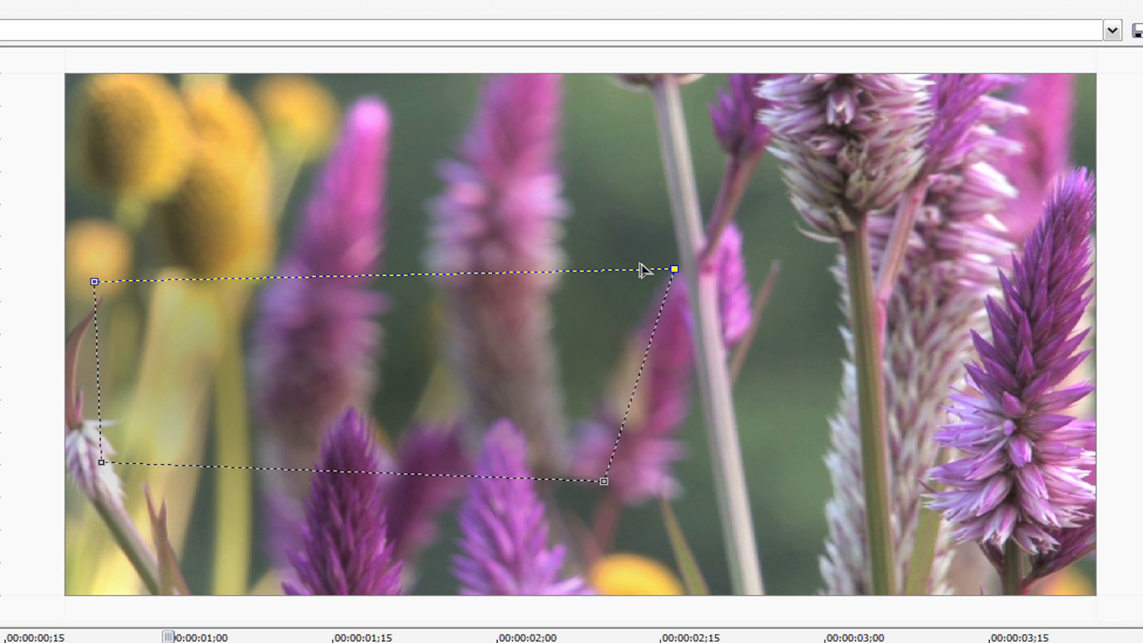
pyautogui.click(316, 470)
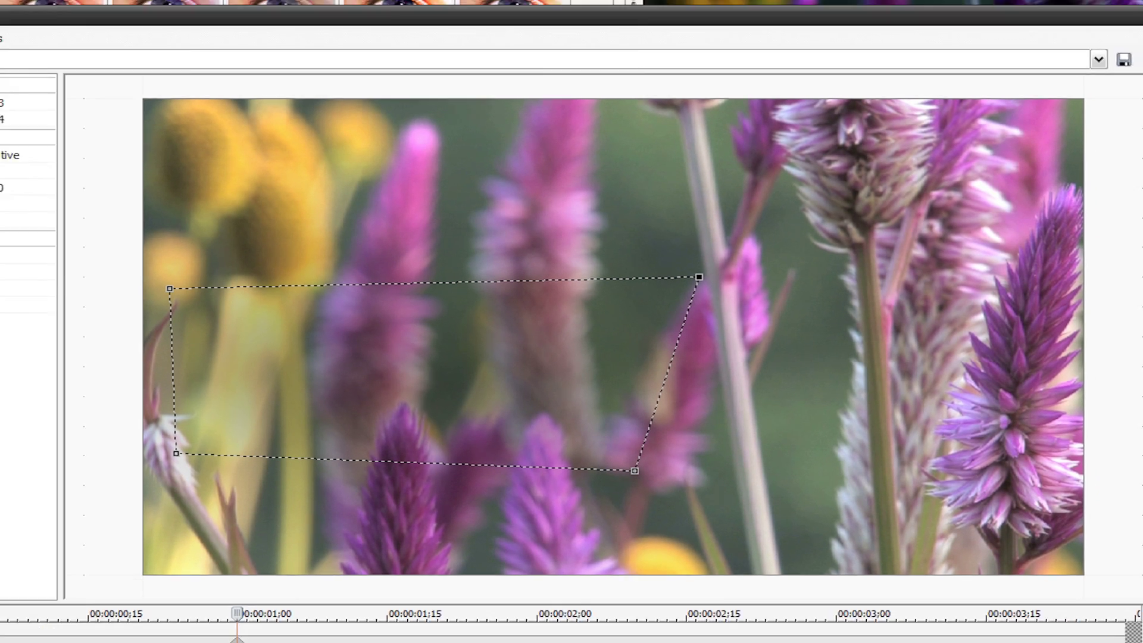
# - Switch the Flowers mask mode to Positive
pyautogui.click(1134, 10)
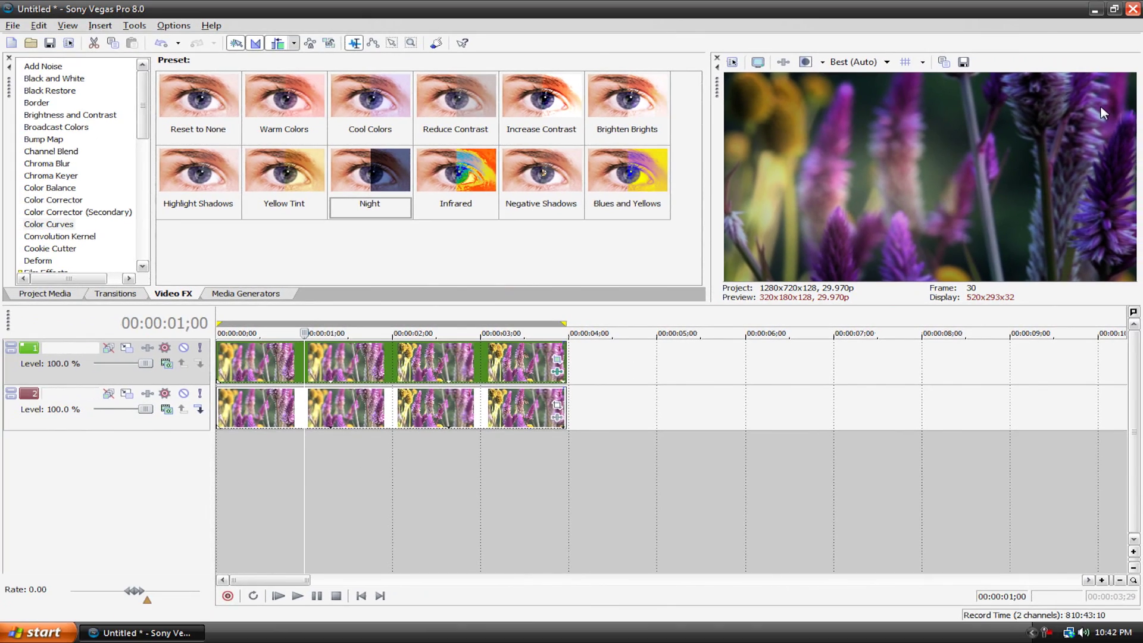
pyautogui.click(558, 360)
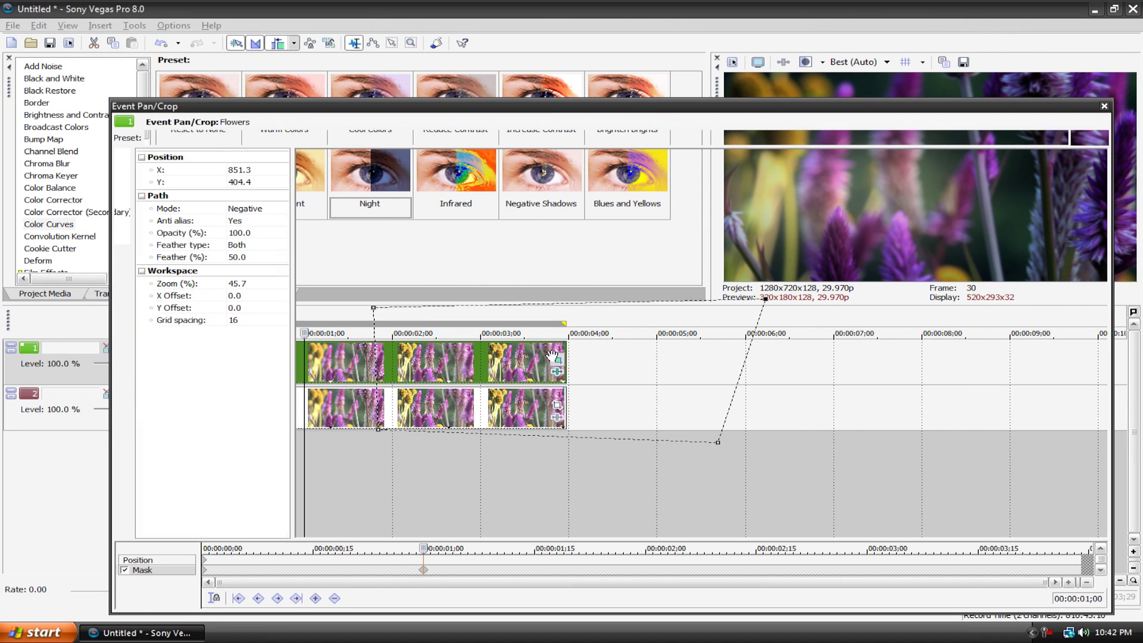
pyautogui.click(234, 214)
pyautogui.click(241, 227)
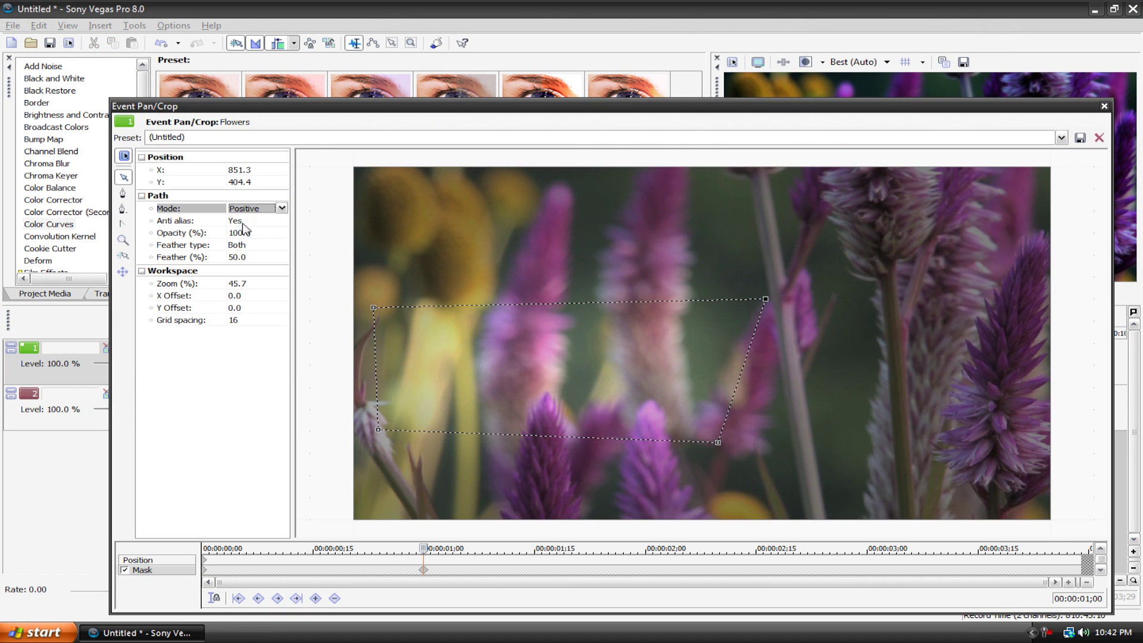
pyautogui.click(1104, 107)
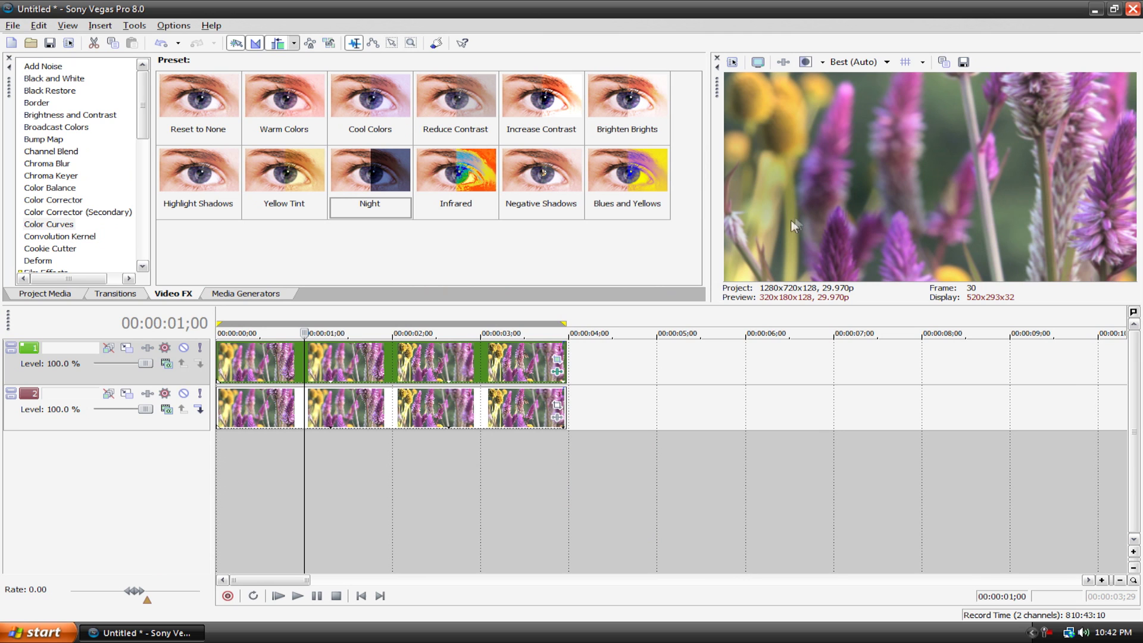
# - Set the Flowers mask's feather type to None for a hard edge
pyautogui.click(559, 364)
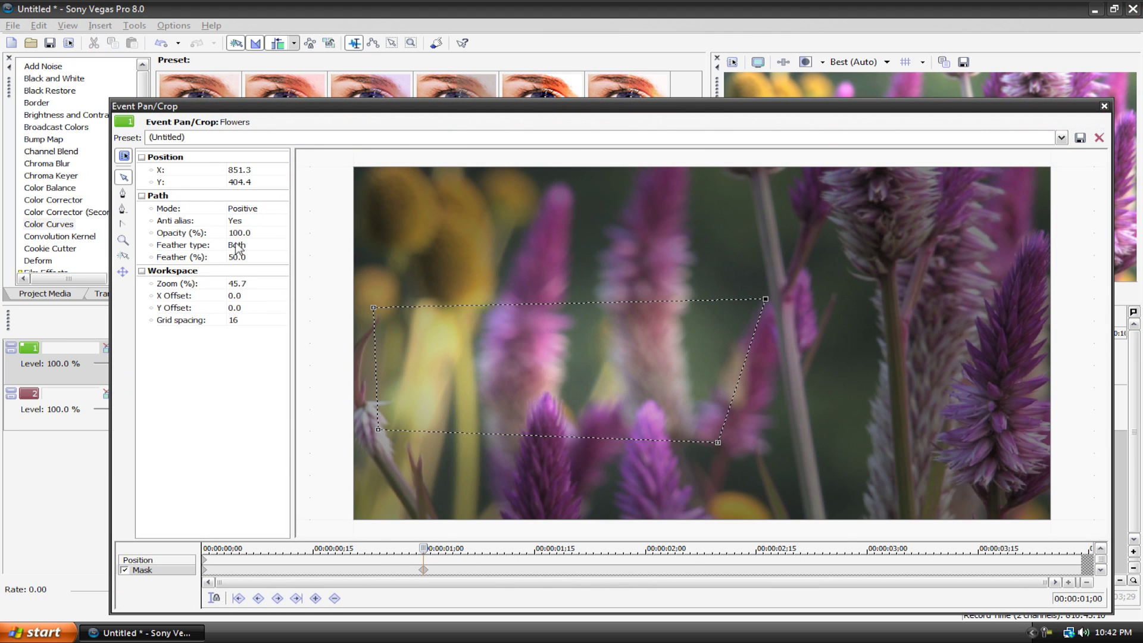
pyautogui.click(281, 245)
pyautogui.click(241, 282)
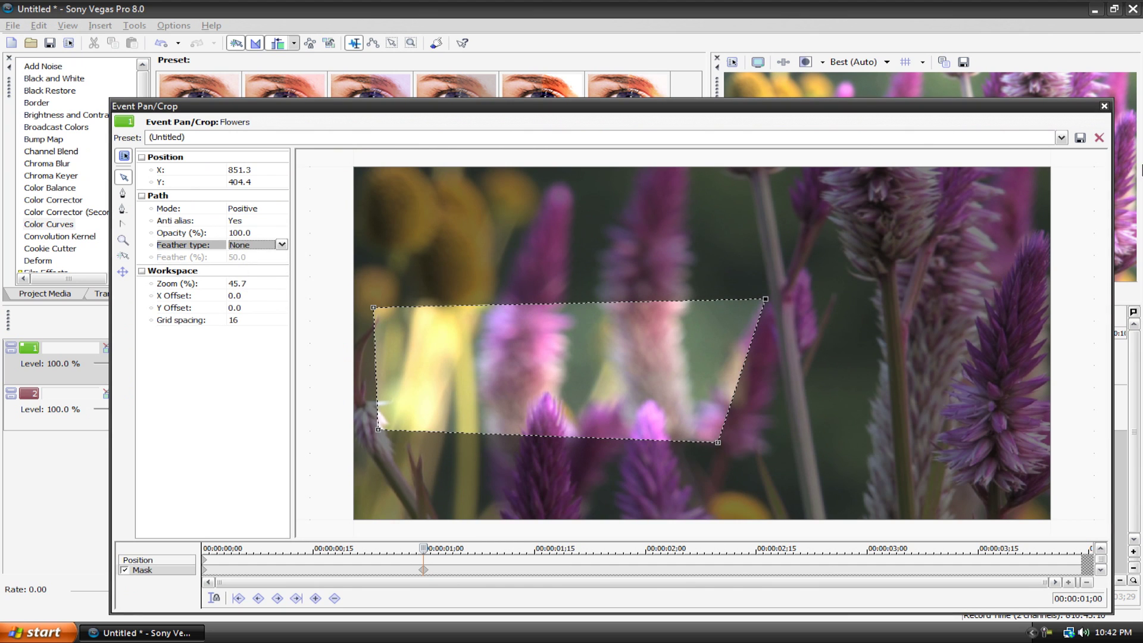
pyautogui.click(1103, 108)
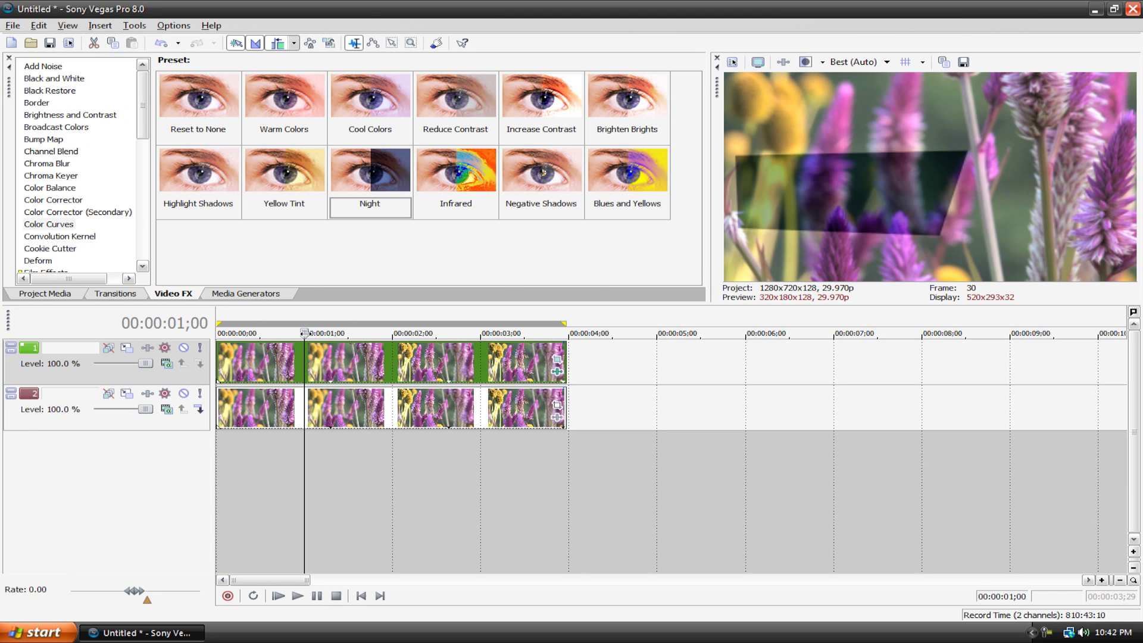
# - Return the playhead to the start and set Preview Quality to Draft (Half)
pyautogui.moveTo(304, 331); pyautogui.dragTo(203, 343)
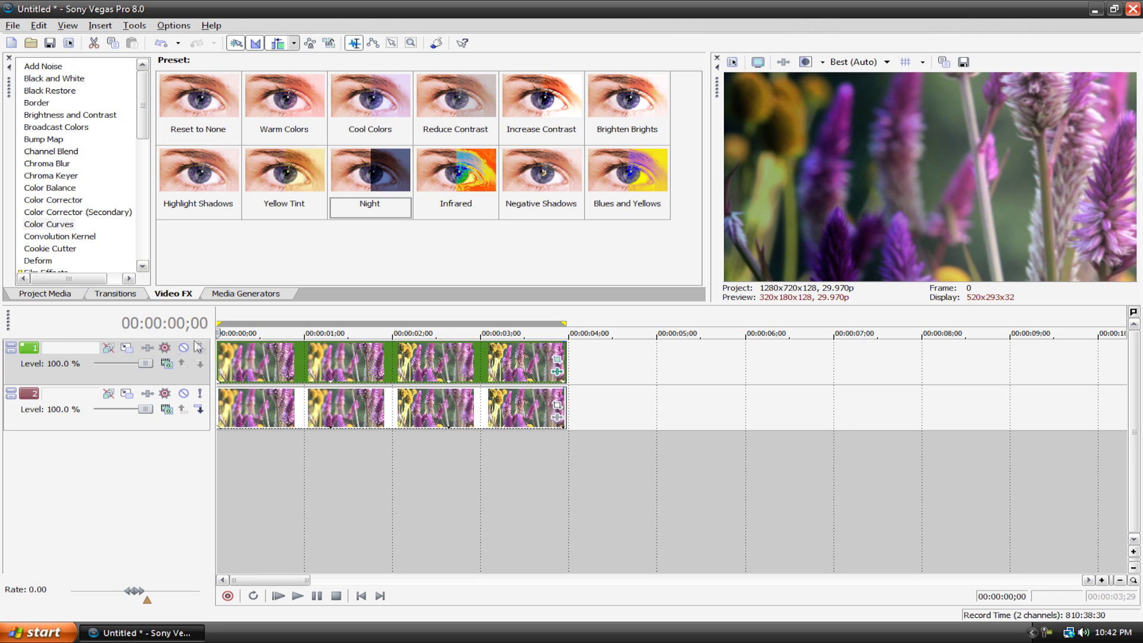
pyautogui.click(860, 62)
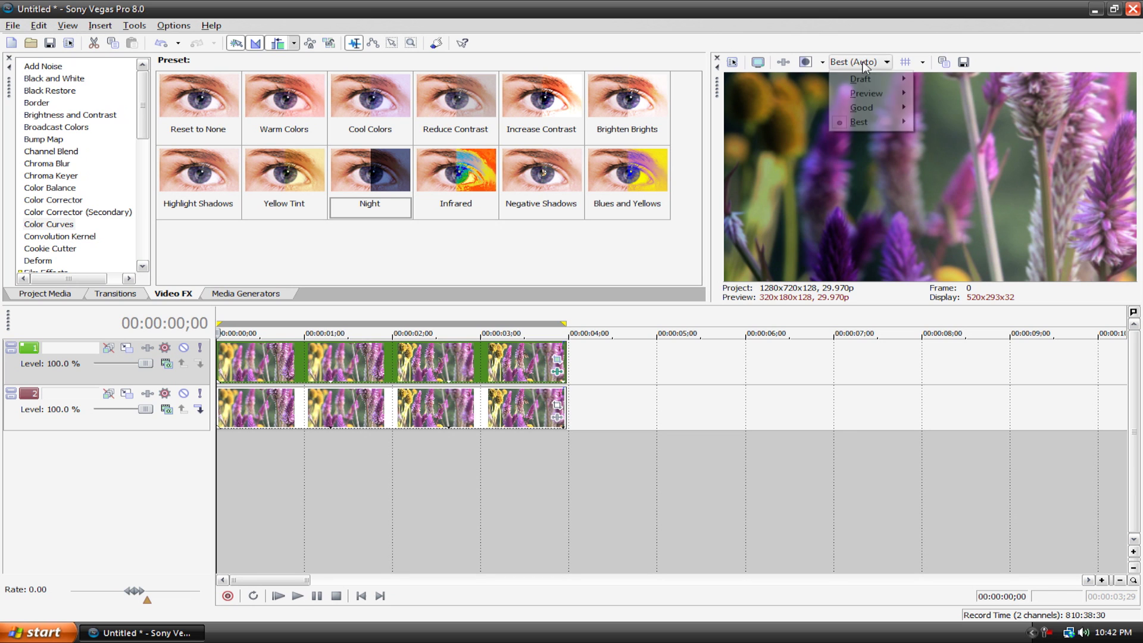
pyautogui.click(900, 83)
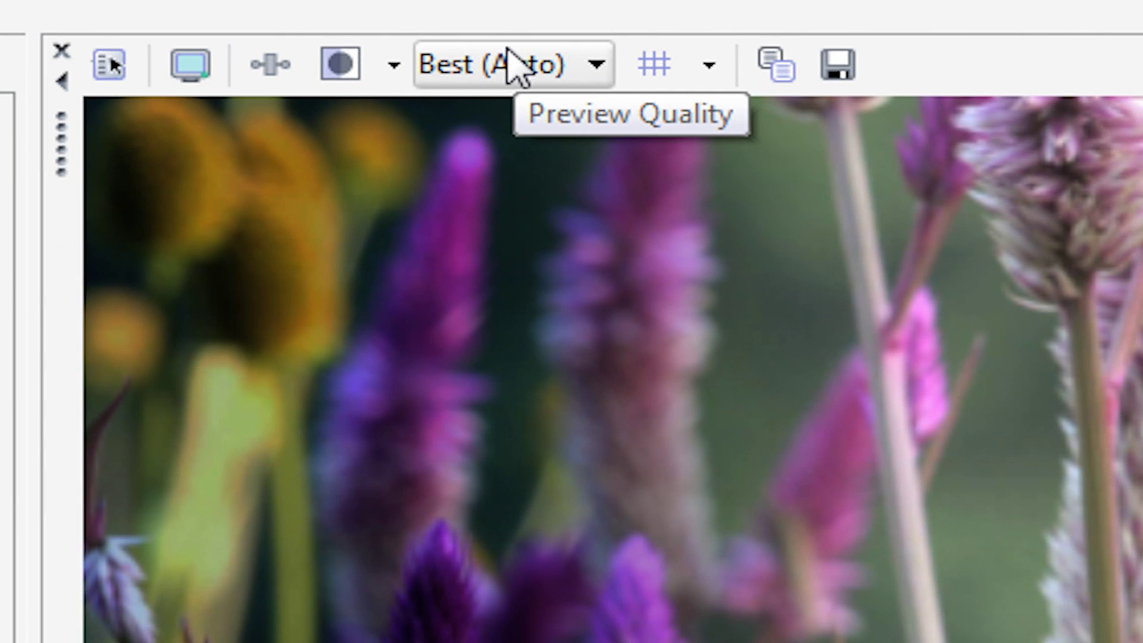
pyautogui.click(506, 69)
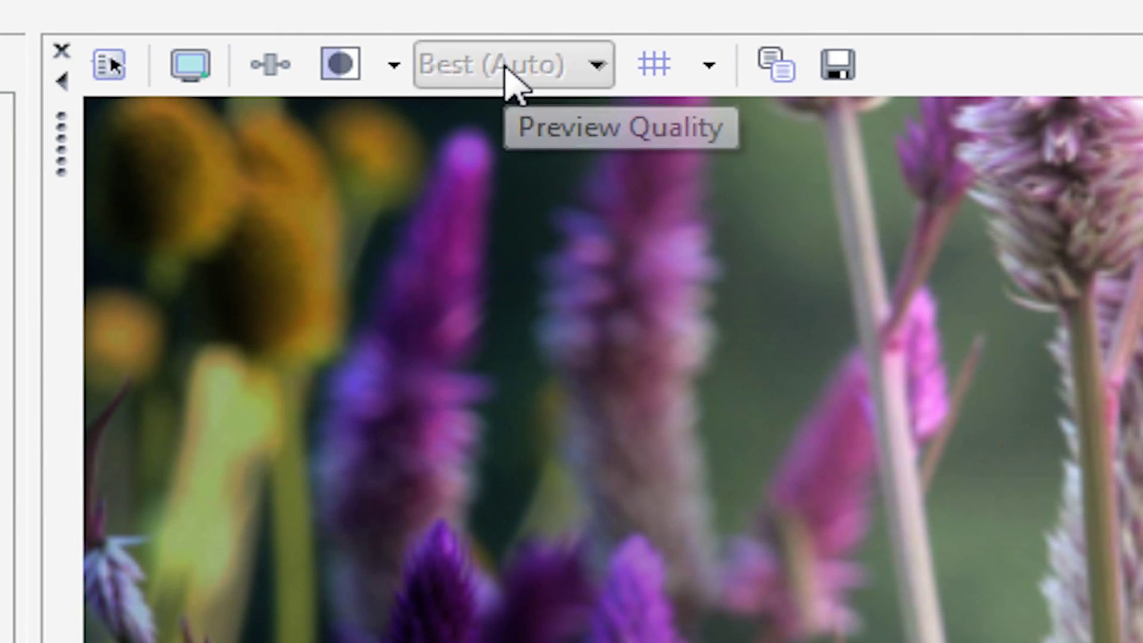
pyautogui.moveTo(509, 116)
pyautogui.click(777, 211)
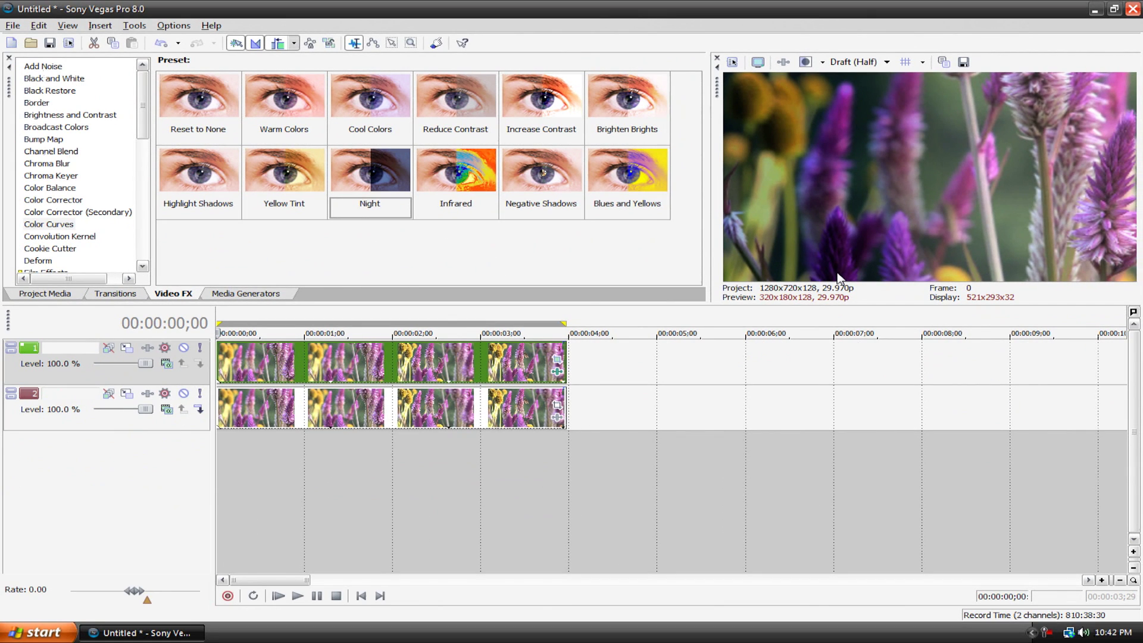
# - Play the clip from the beginning to review the masked band
pyautogui.press('space')
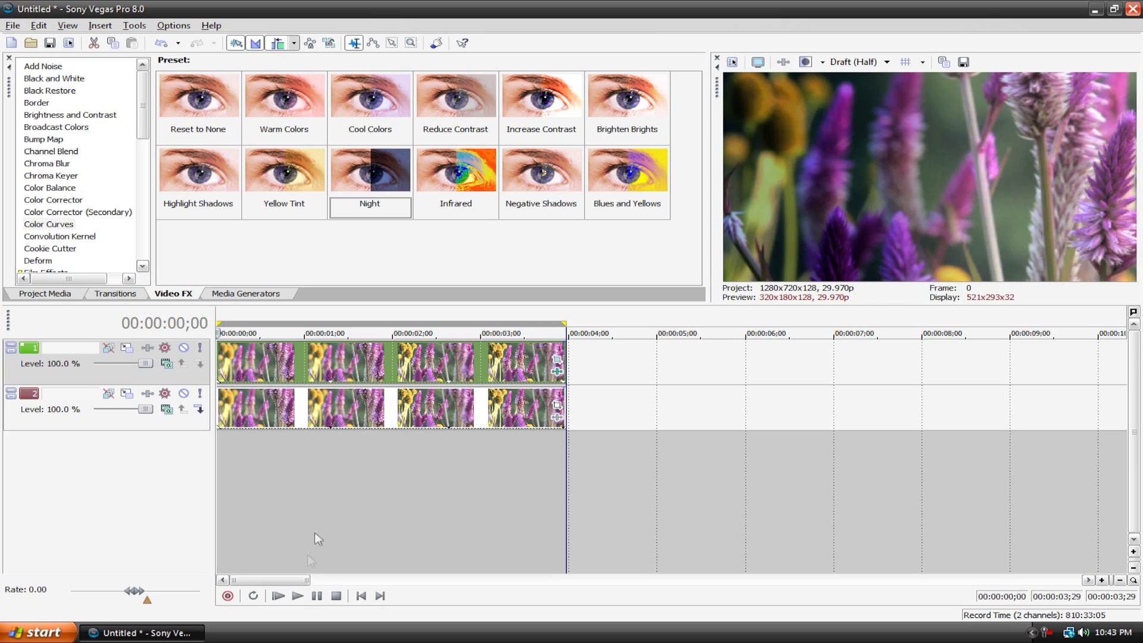
pyautogui.click(278, 596)
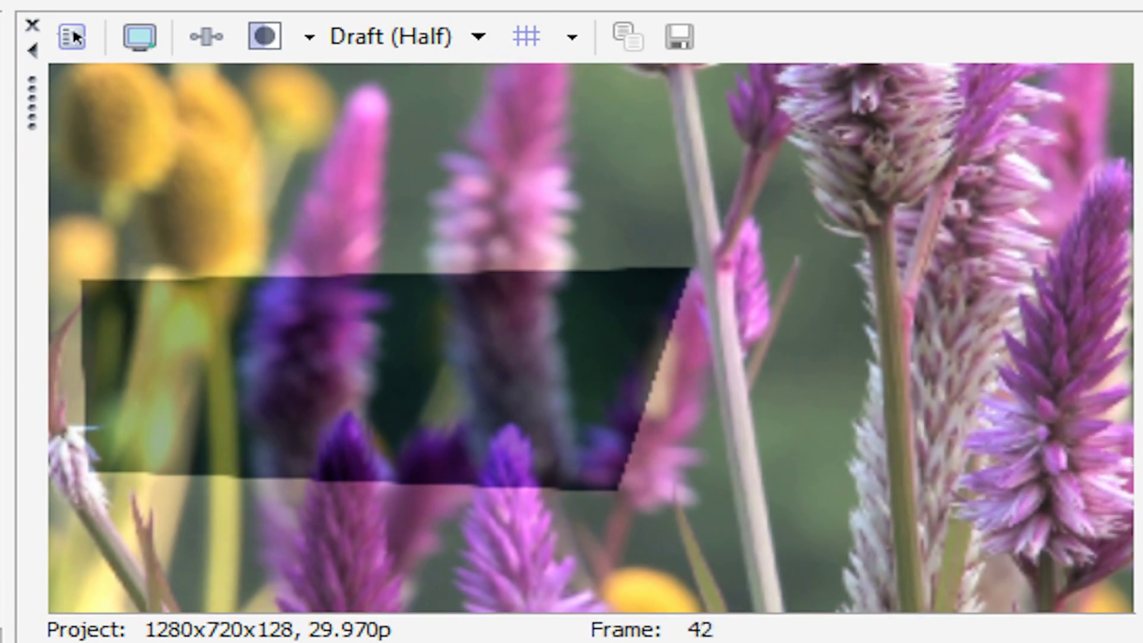
pyautogui.press('space')
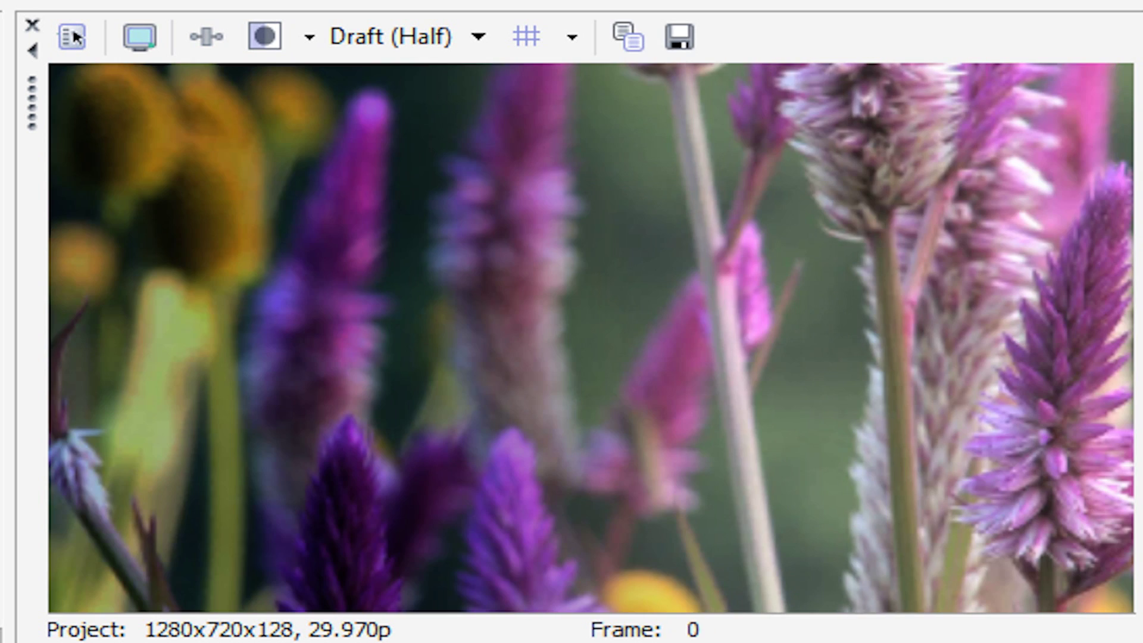
pyautogui.press('space')
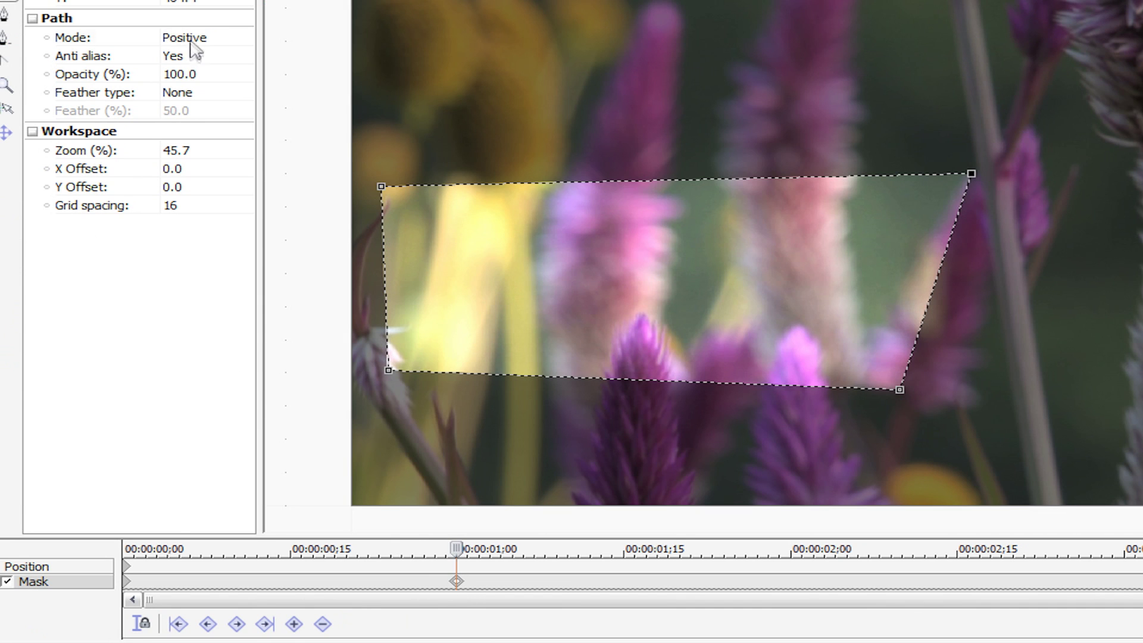
# - Set the Flowers mask to Negative mode with Both-type 50% feathering, then pause playback
pyautogui.click(191, 43)
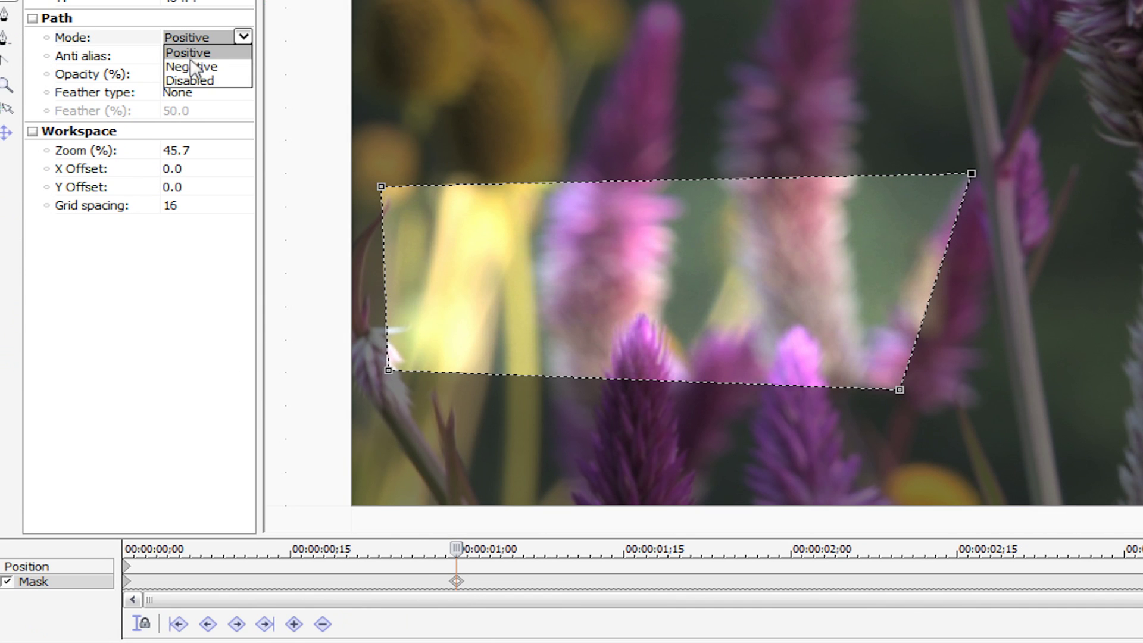
pyautogui.click(185, 63)
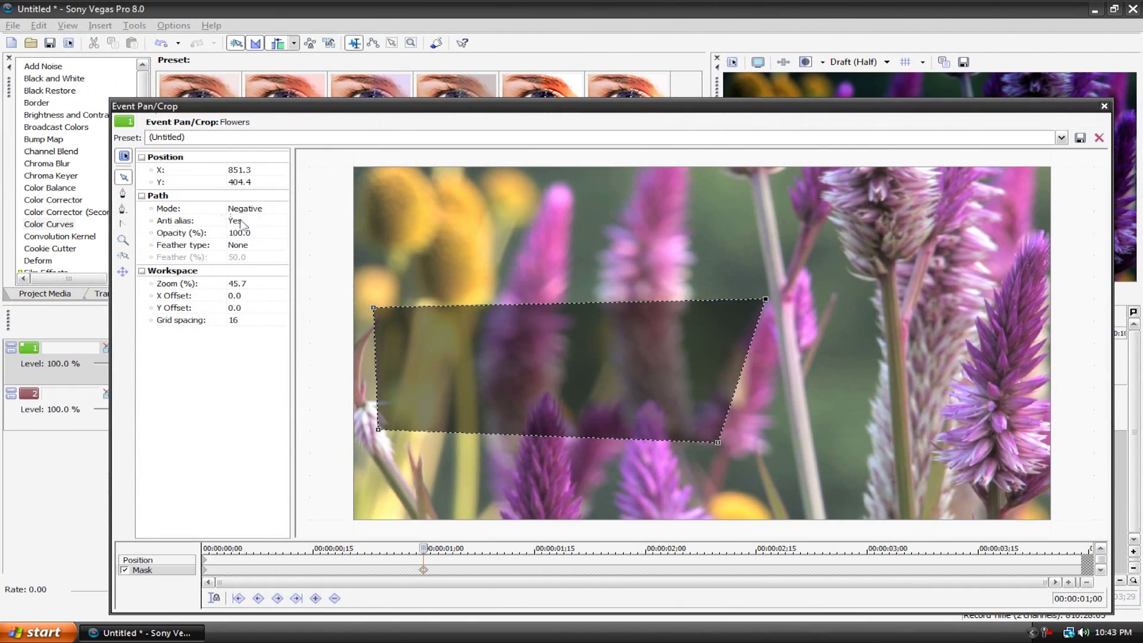
pyautogui.click(235, 245)
pyautogui.click(240, 274)
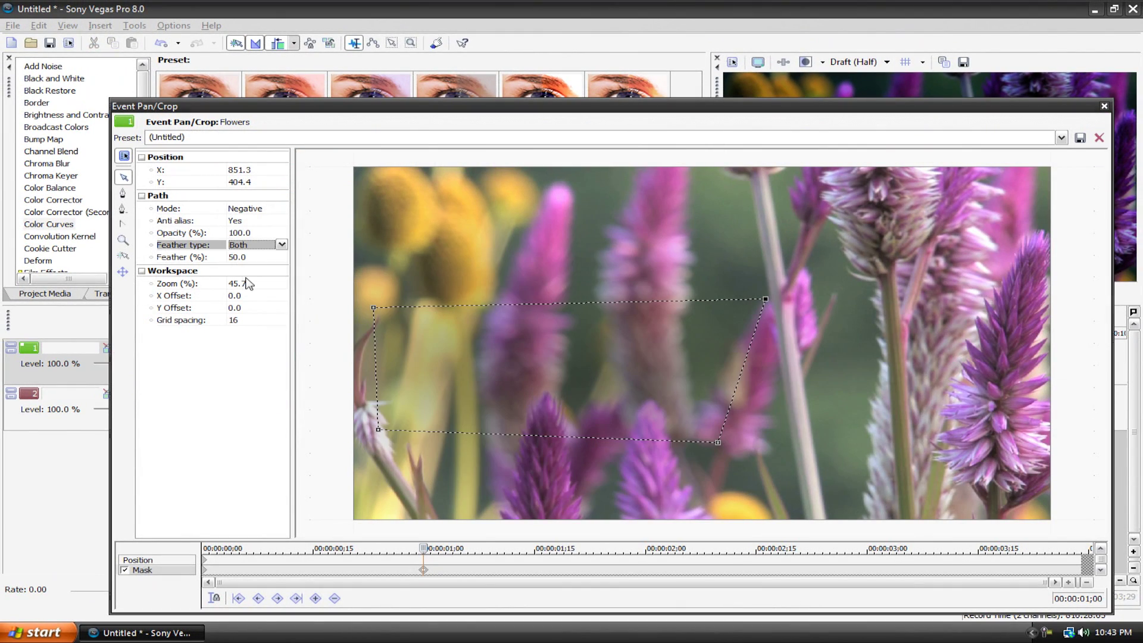
pyautogui.click(1104, 106)
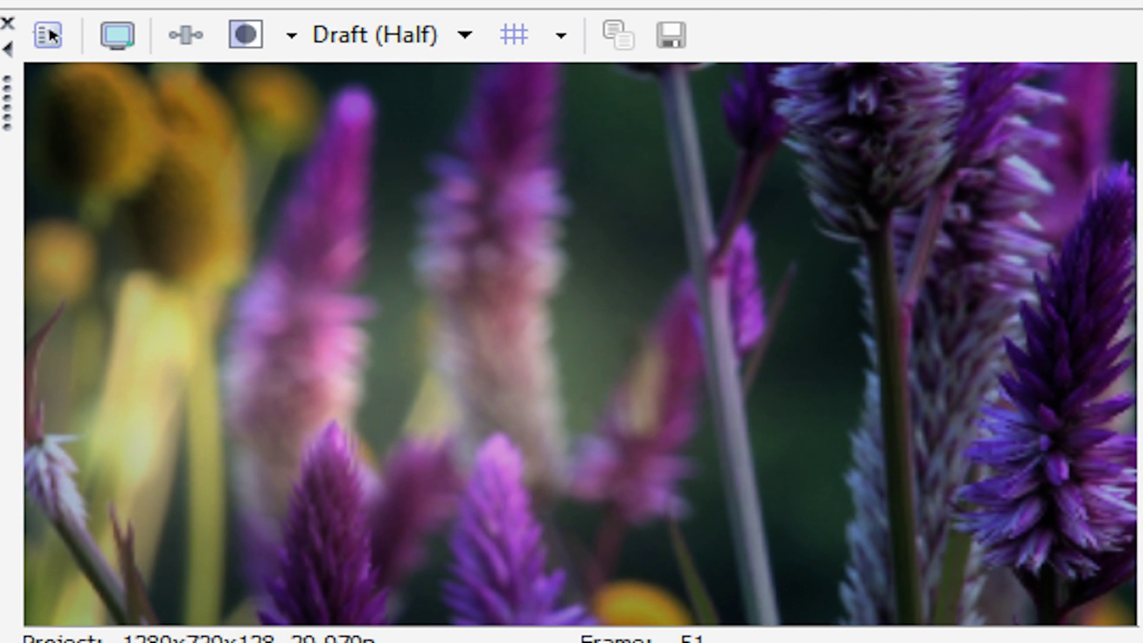
pyautogui.press('Return')
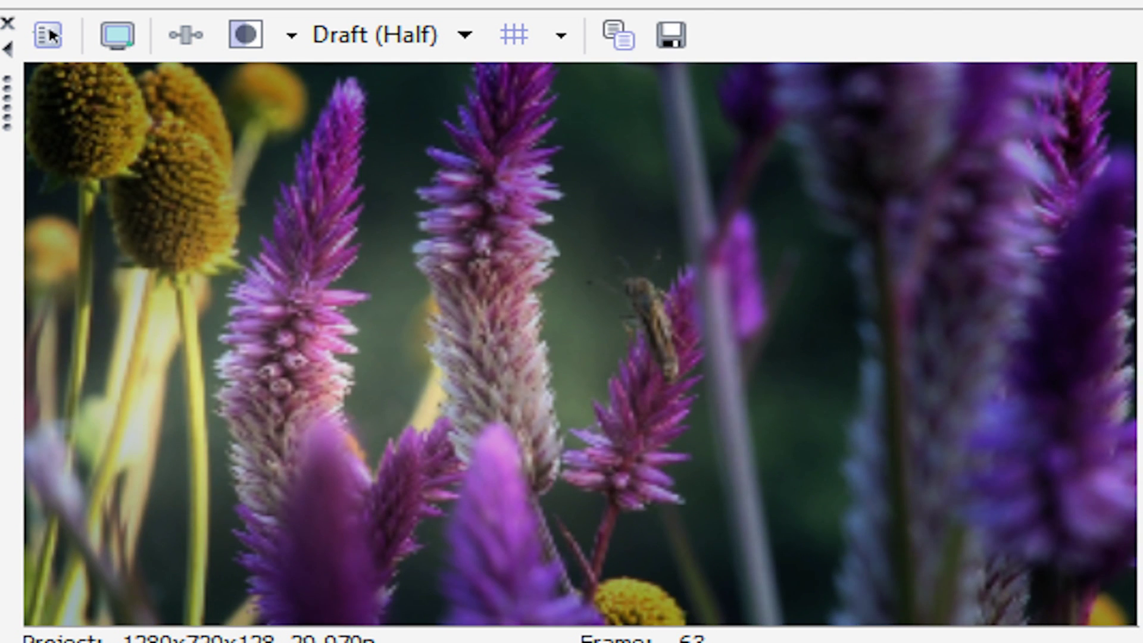